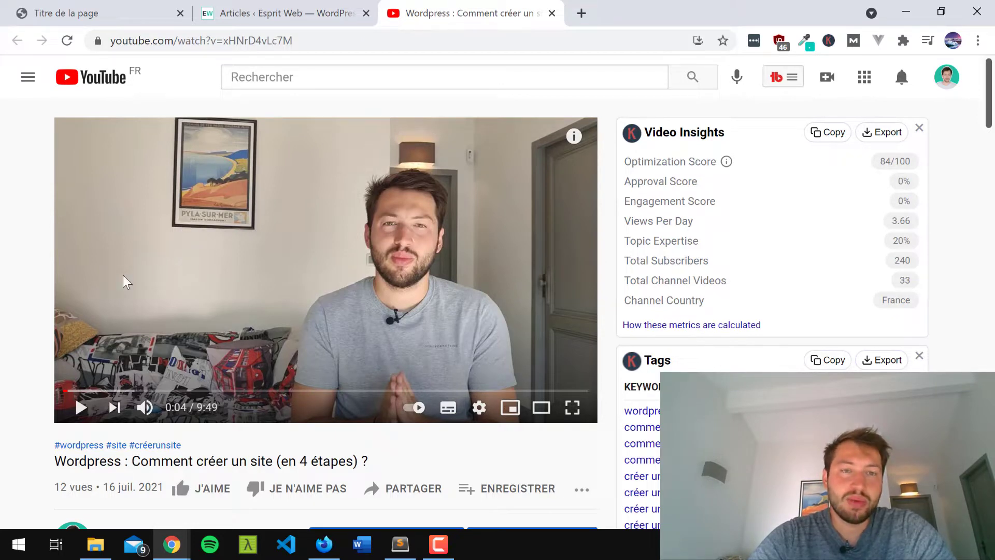
- Create a new article on the Esprit Web site with the title "Vidéo Youtube"
left_click(337, 6)
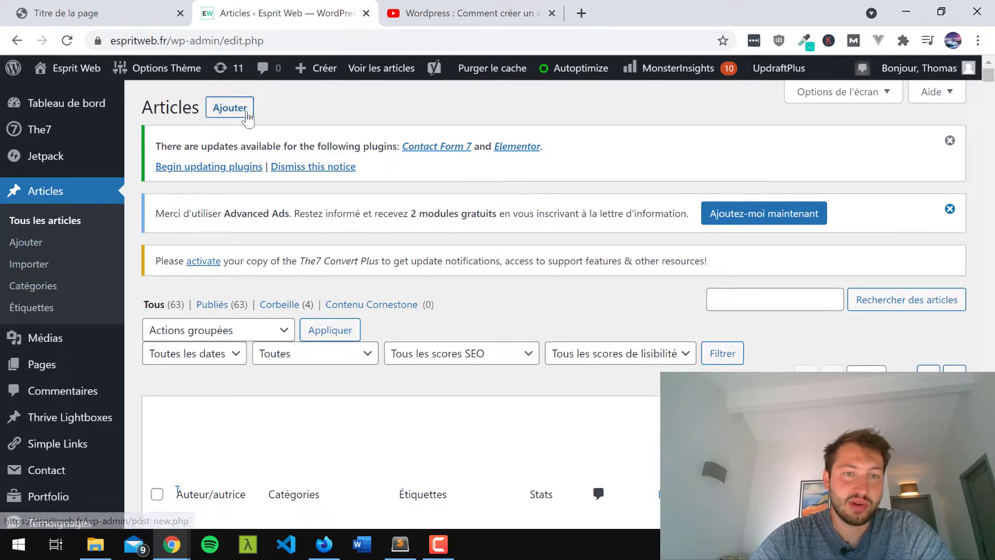
left_click(245, 113)
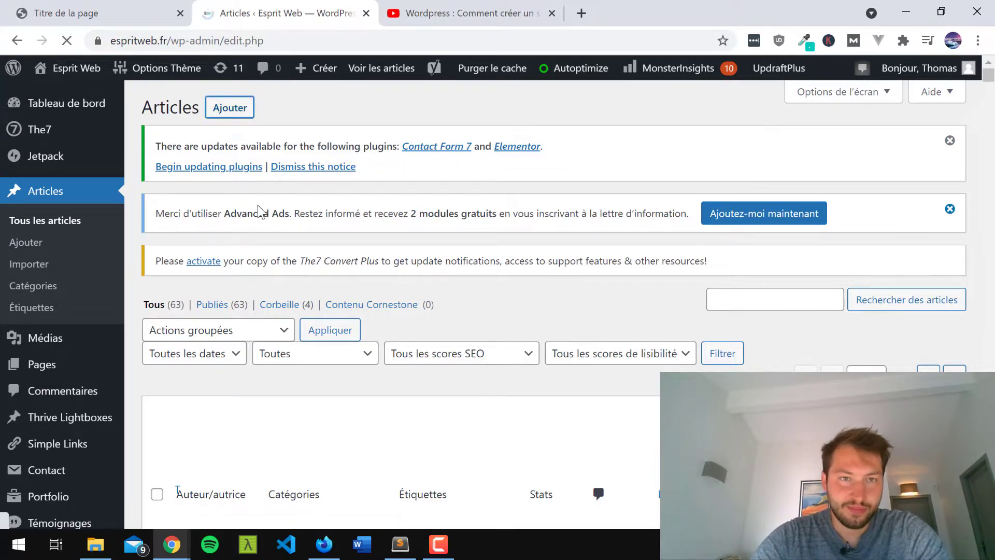
type("Vidéo Yot")
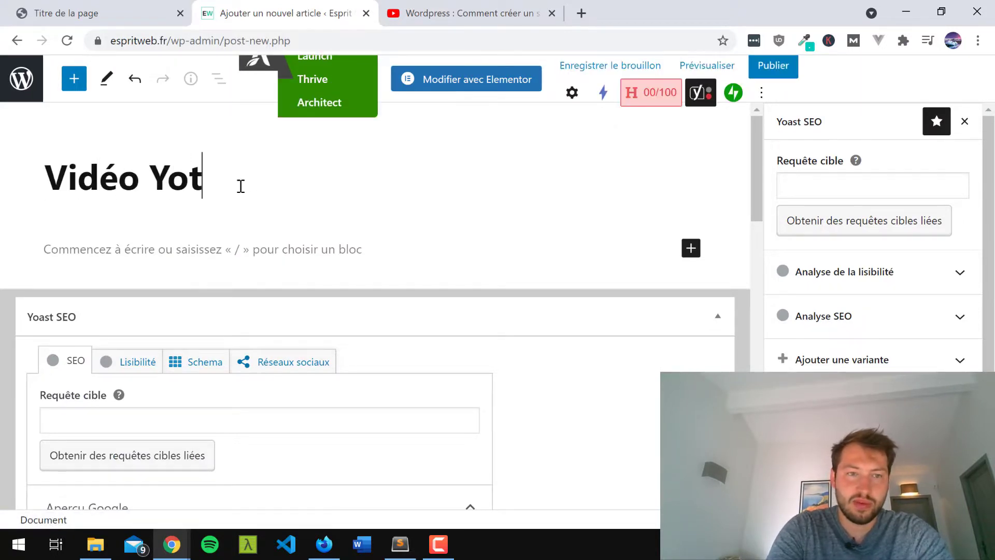
key("BackSpace")
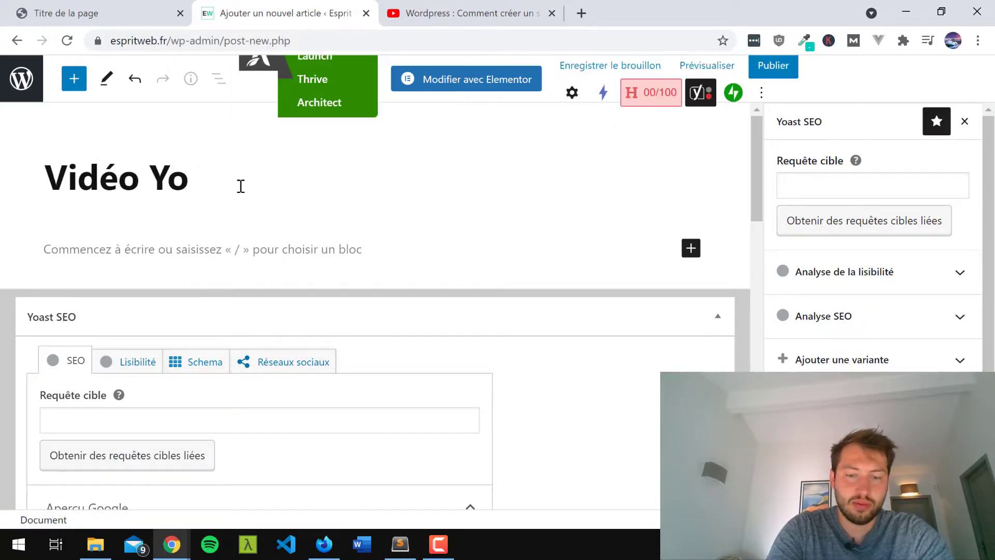
type("utoube")
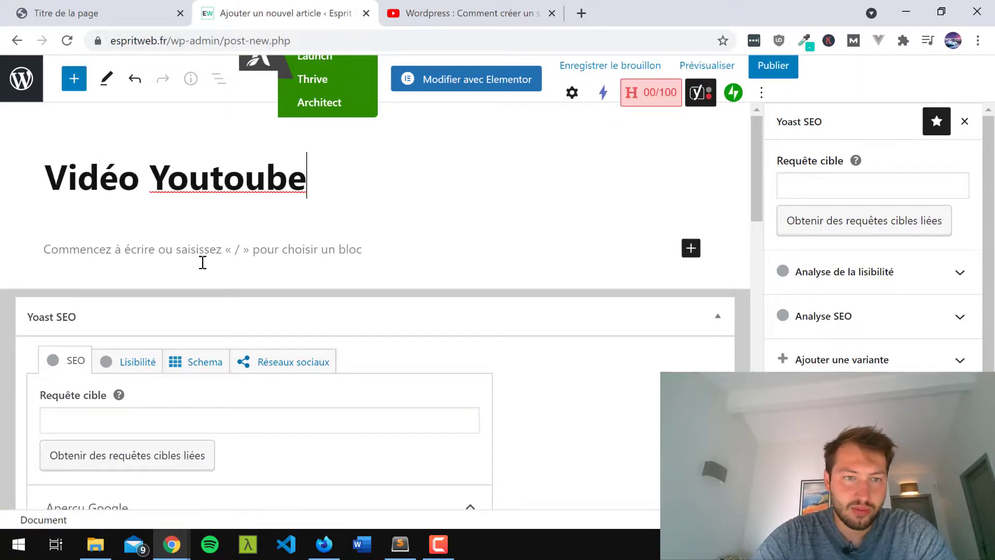
left_click(205, 259)
left_click(244, 189)
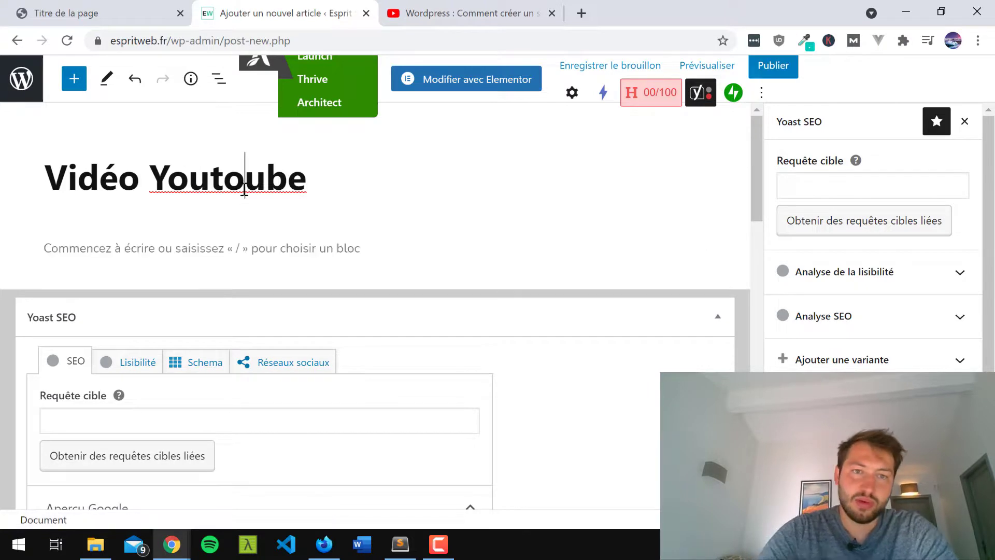
key("BackSpace")
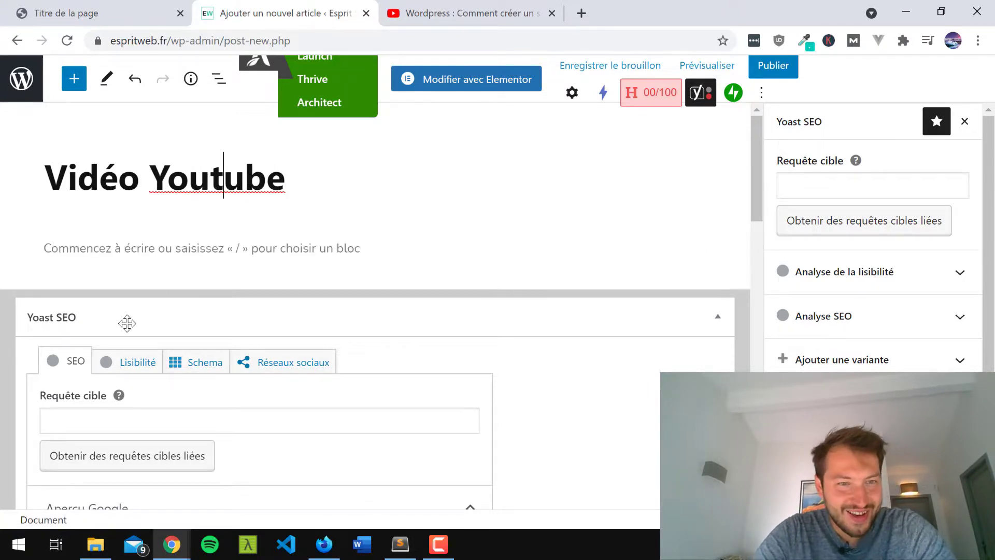
- Find the YouTube block by searching for "youtube" and insert it in the article body
left_click(135, 256)
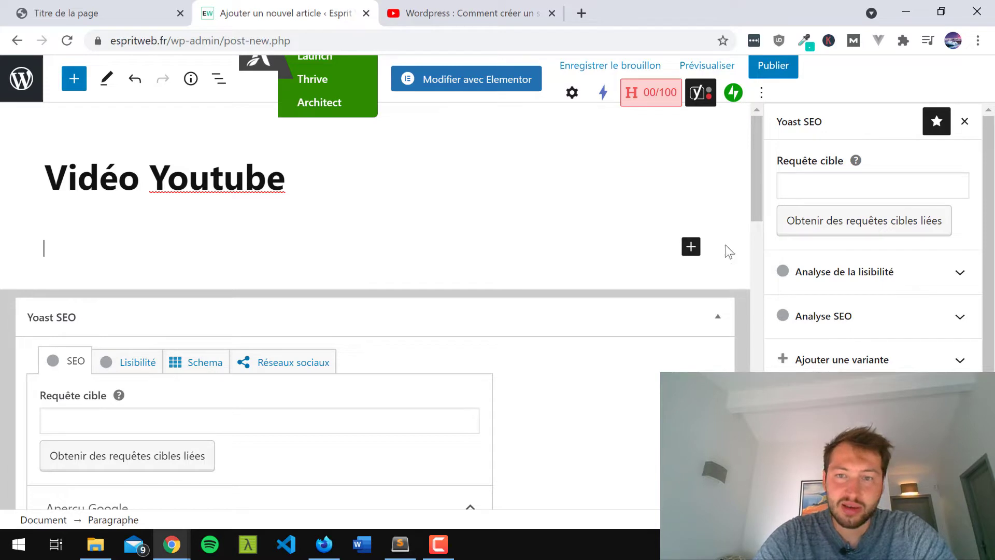
left_click(690, 247)
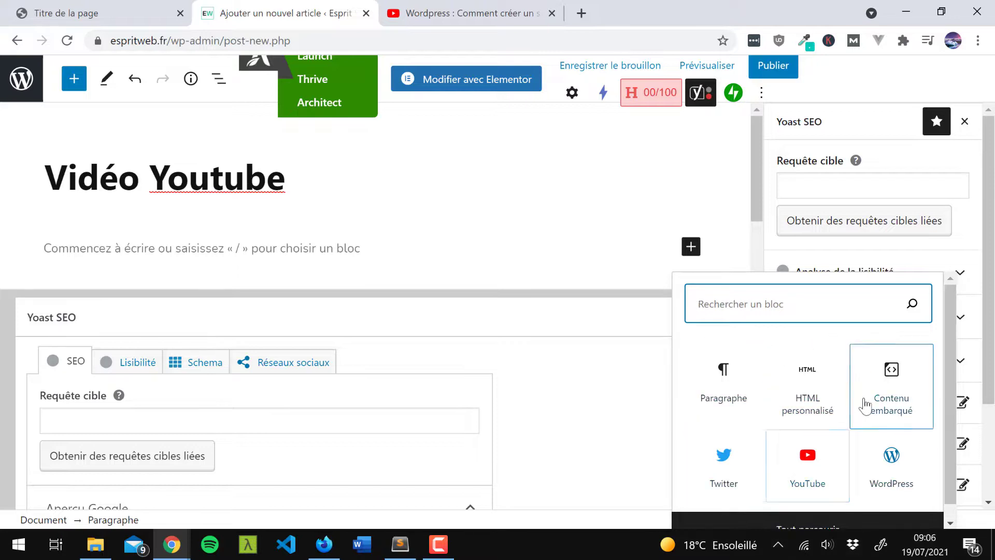
type("youtube")
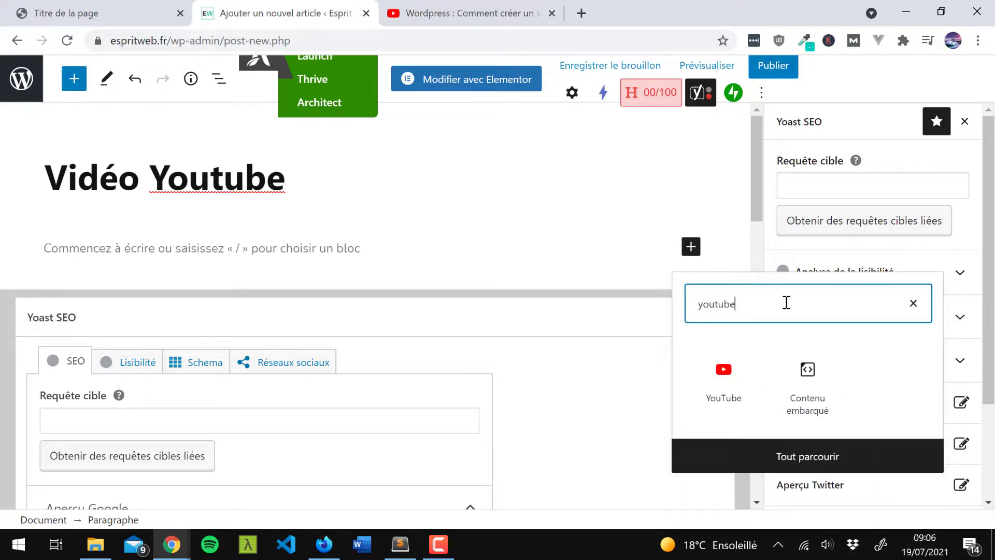
left_click(723, 375)
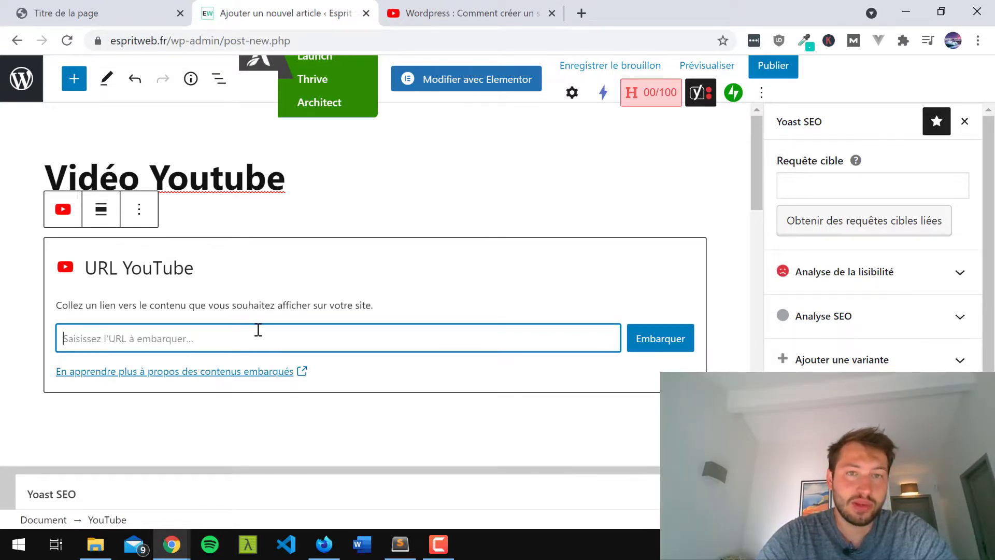
- Copy the share link of the YouTube video "Wordpress : Comment créer un site (en 4 étapes) ?"
left_click(449, 8)
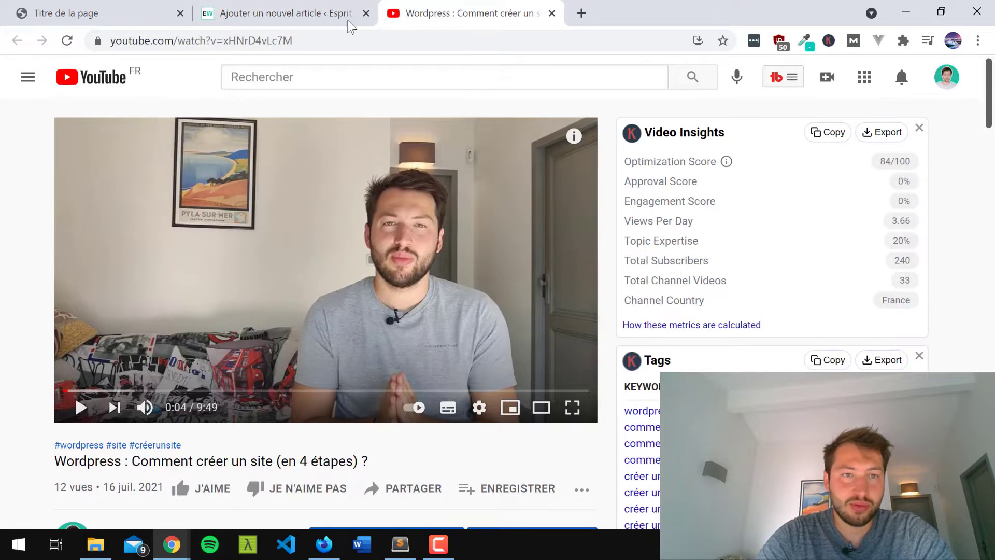
left_click(117, 40)
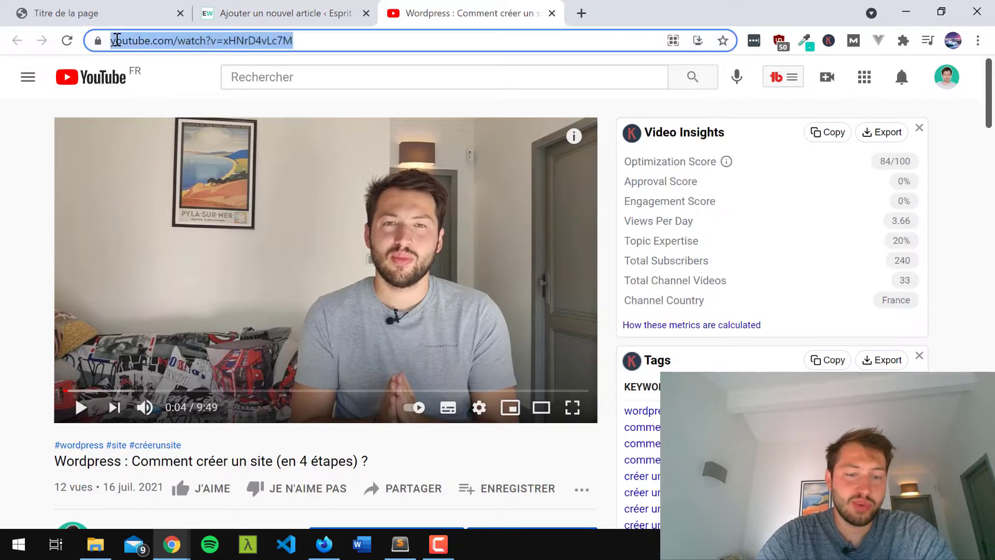
left_click(2, 293)
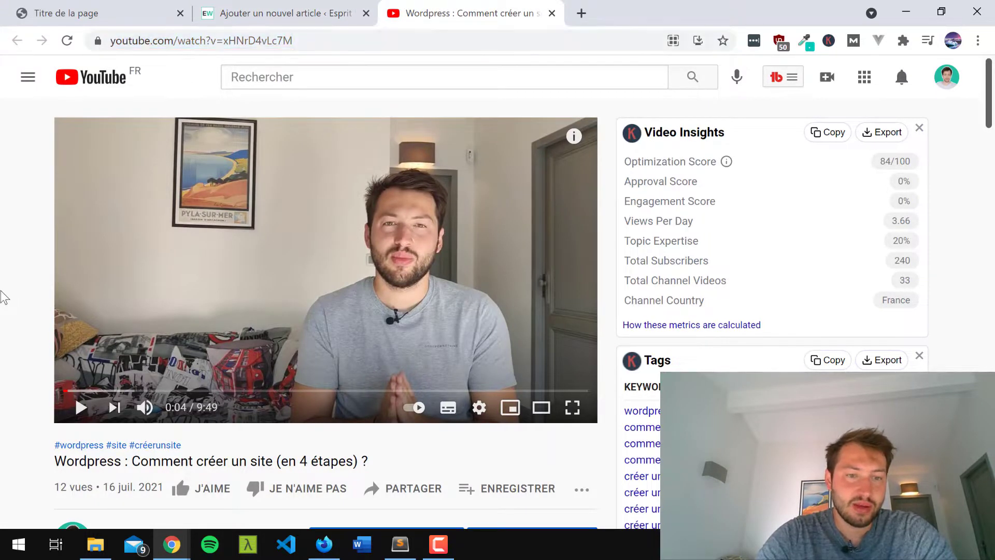
left_click(391, 486)
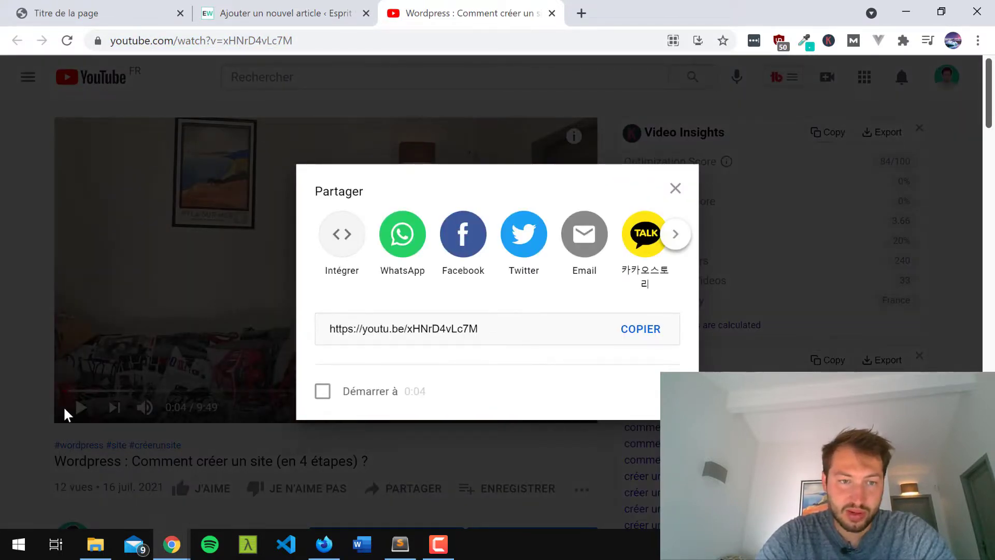
left_click(65, 406)
left_click(414, 490)
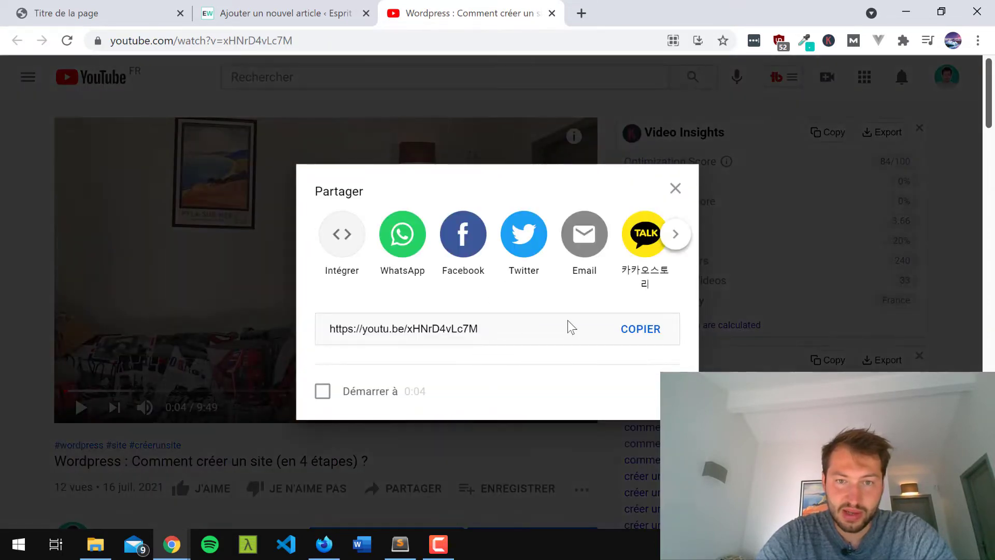
left_click(654, 334)
key("ctrl+c")
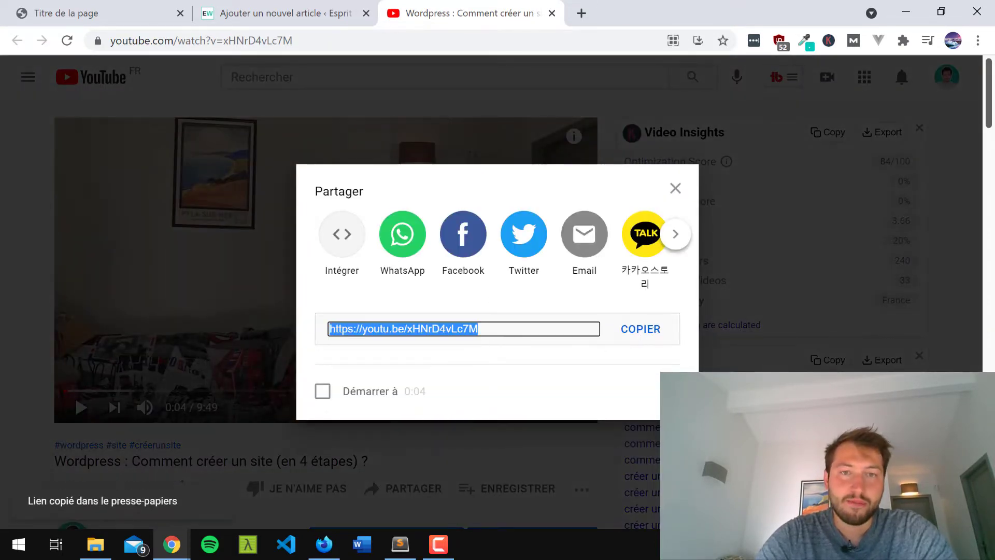
left_click(346, 6)
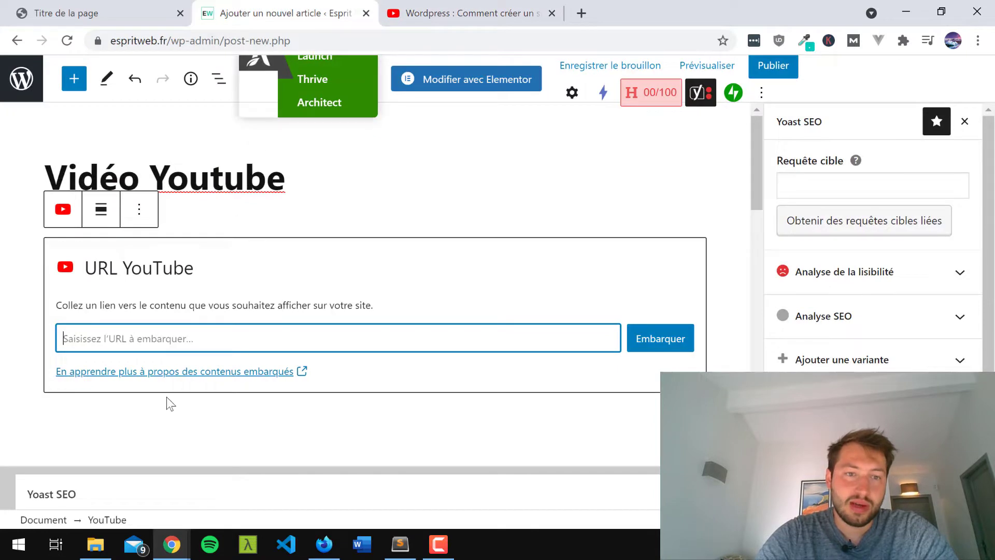
right_click(156, 338)
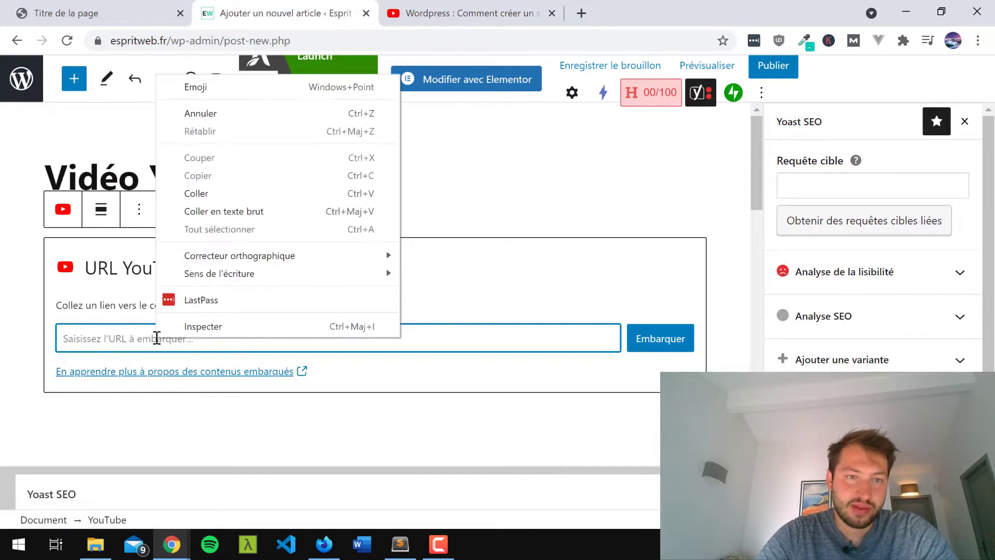
left_click(232, 200)
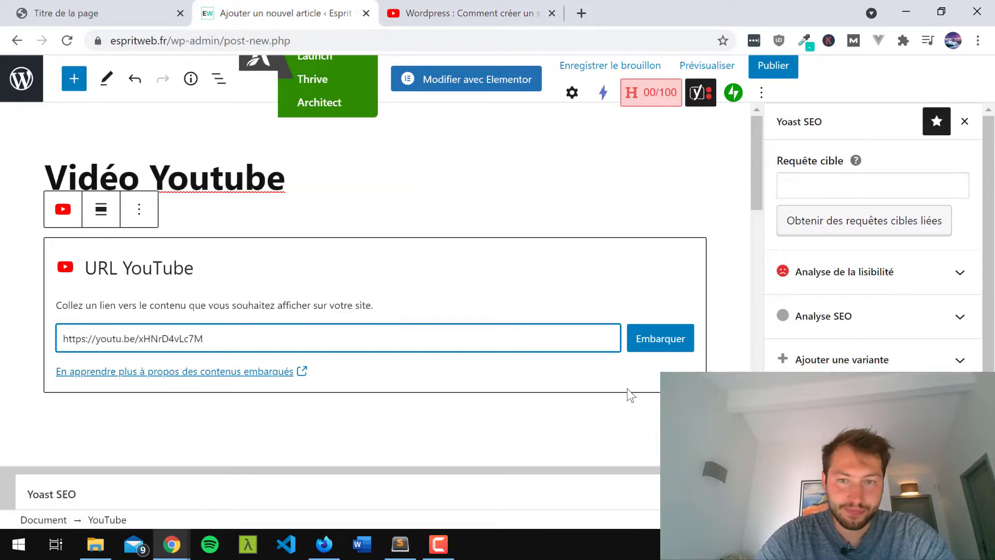
left_click(657, 339)
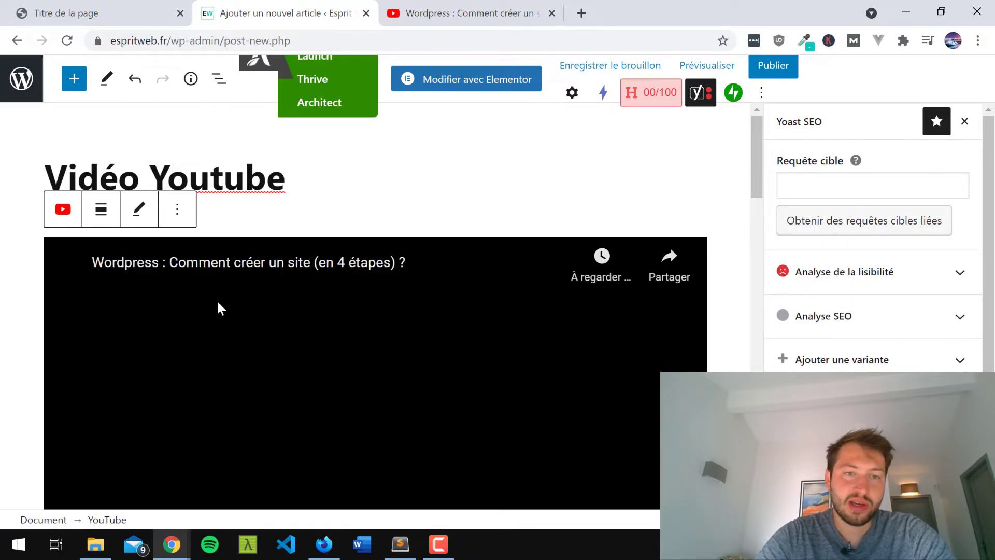
- Preview the draft article in a new browser tab and examine how the embedded video is displayed
scroll(216, 302, "down", 2)
scroll(216, 302, "up", 2)
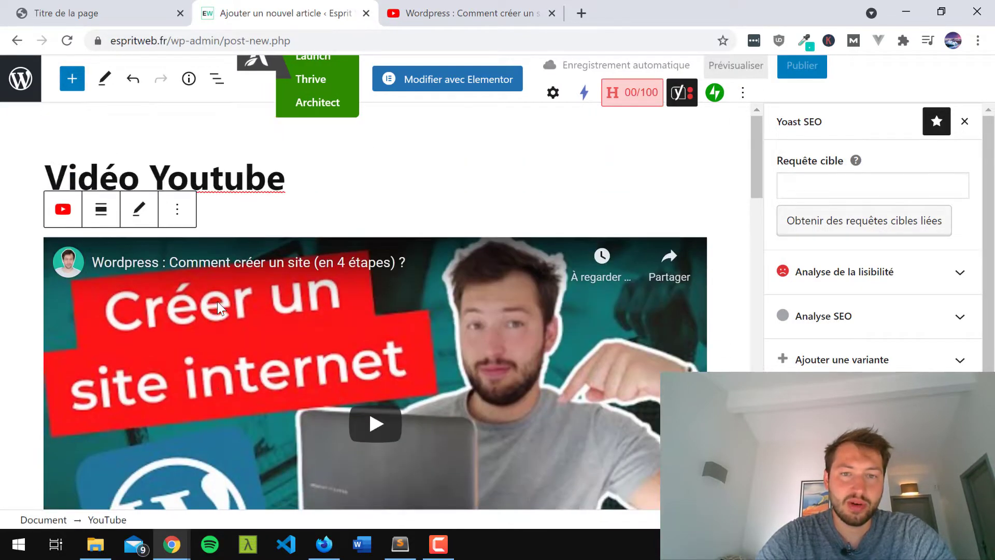
scroll(555, 340, "down", 8)
scroll(555, 340, "up", 5)
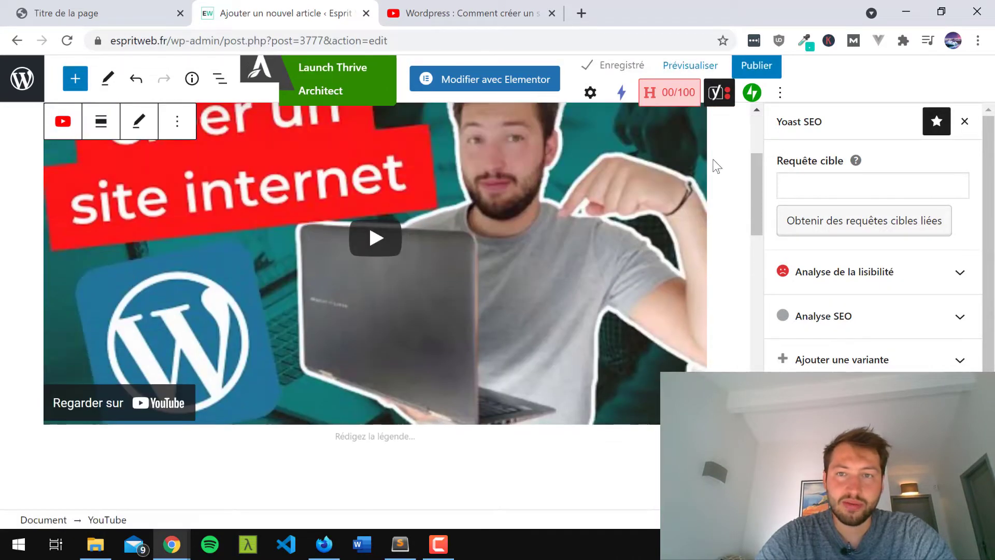
left_click(703, 78)
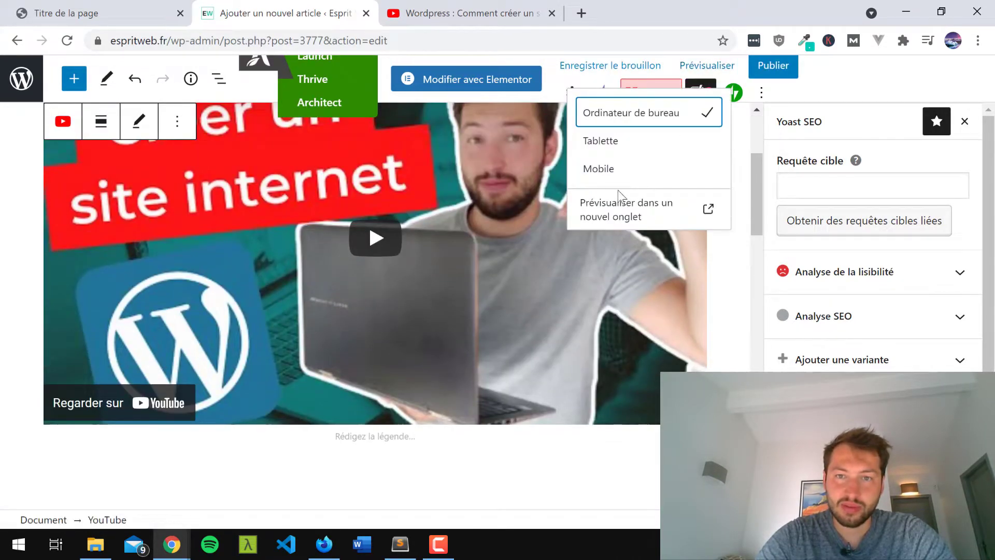
left_click(624, 214)
scroll(450, 288, "down", 8)
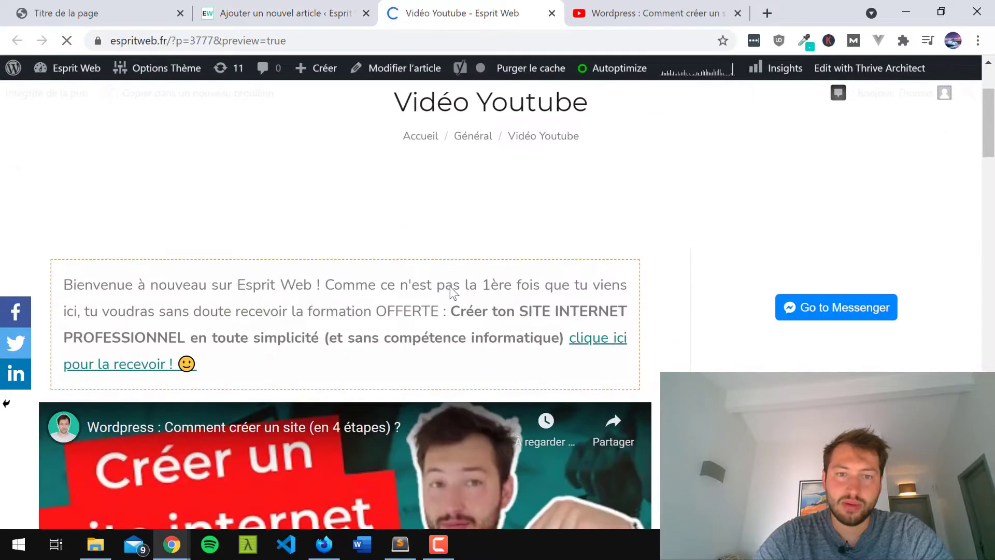
scroll(450, 288, "down", 5)
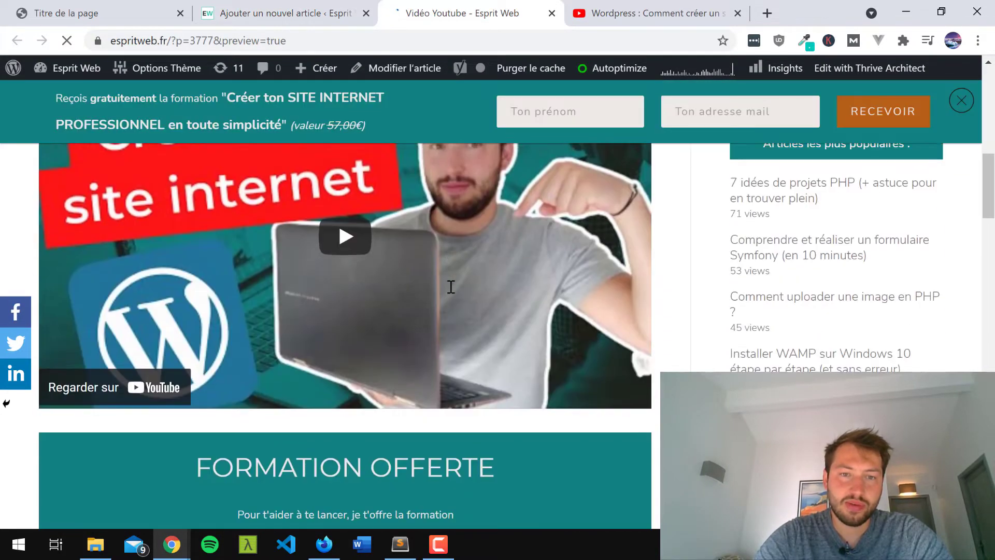
scroll(361, 313, "up", 3)
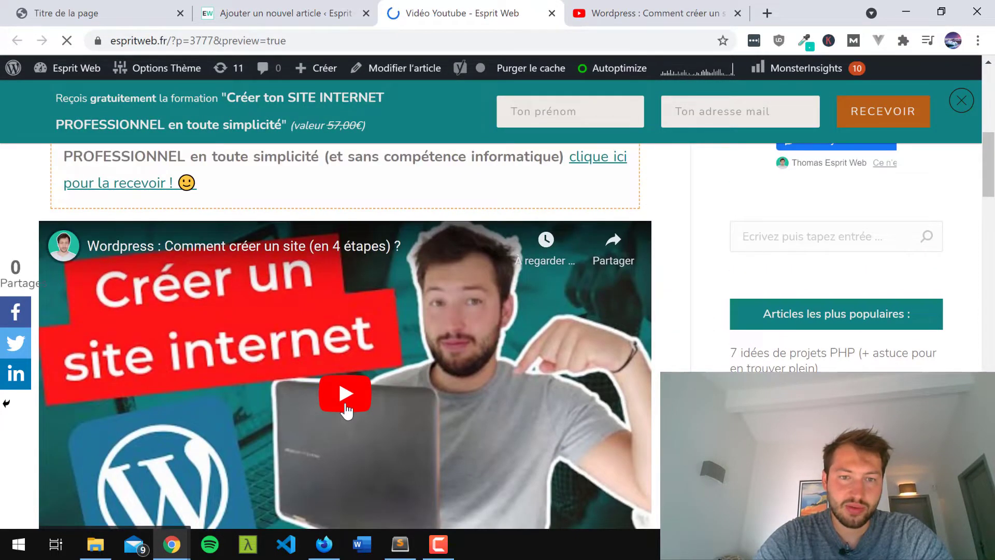
- Test playback of the embedded video in the preview, pause it, and close the preview
left_click(345, 396)
scroll(345, 384, "down", 3)
scroll(355, 235, "up", 2)
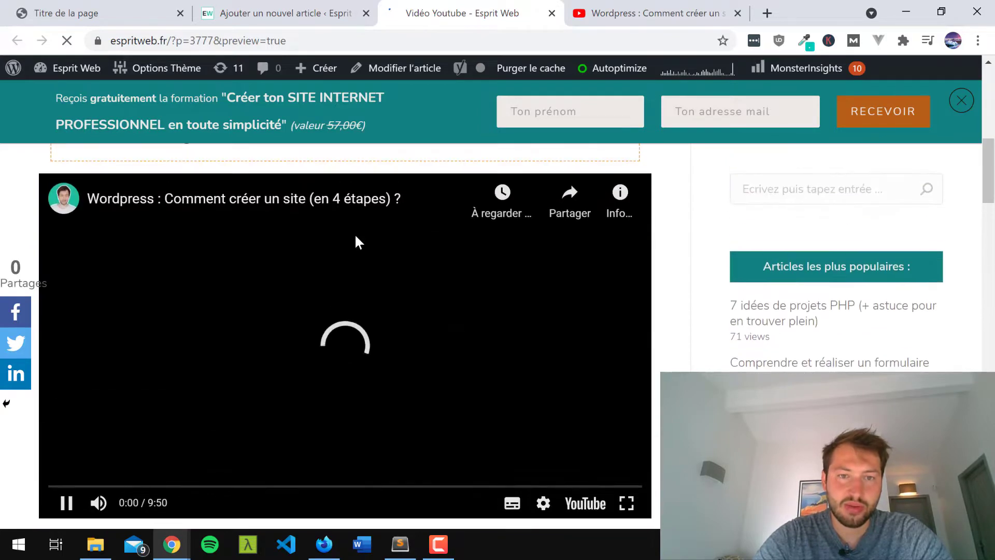
left_click(342, 296)
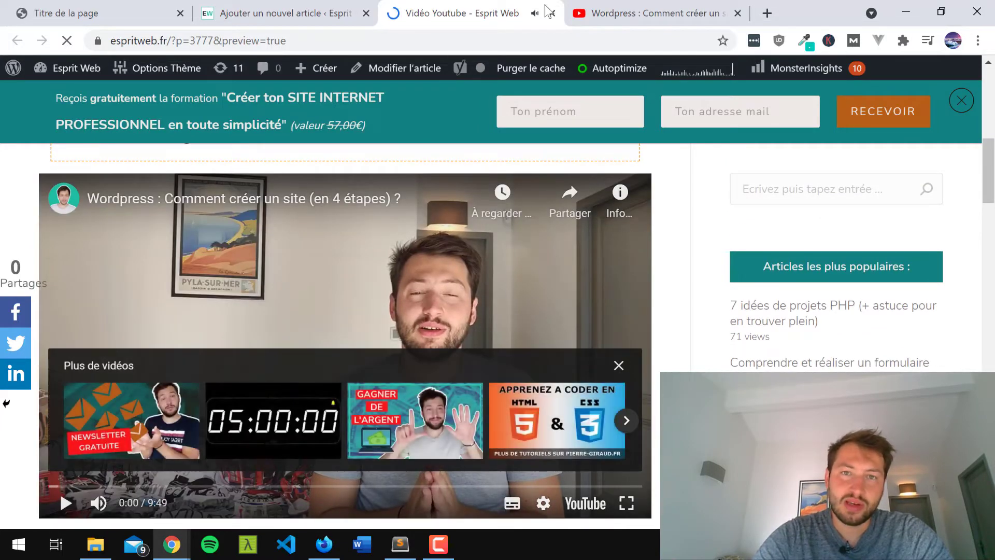
left_click(552, 13)
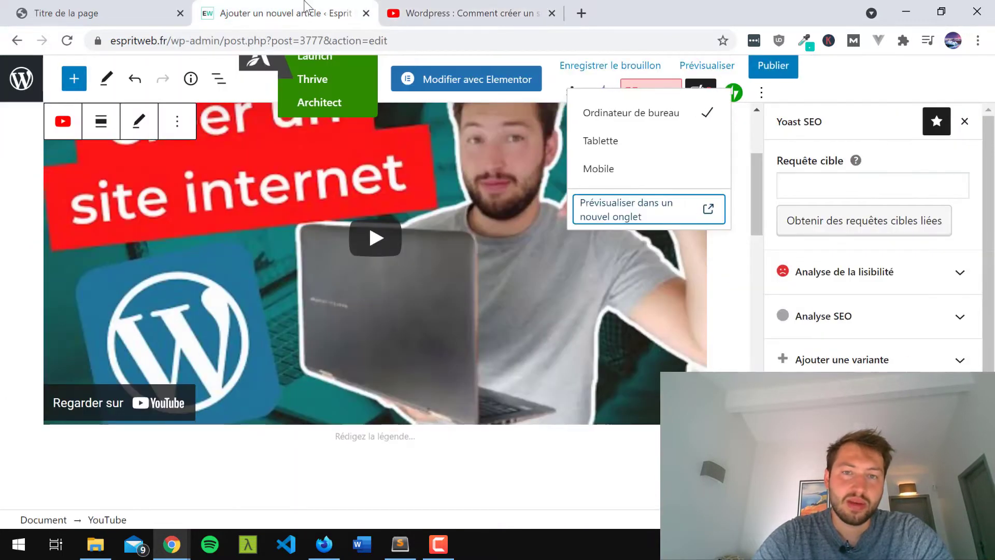
- Remove the YouTube video block from the article
left_click(400, 318)
scroll(400, 317, "up", 2)
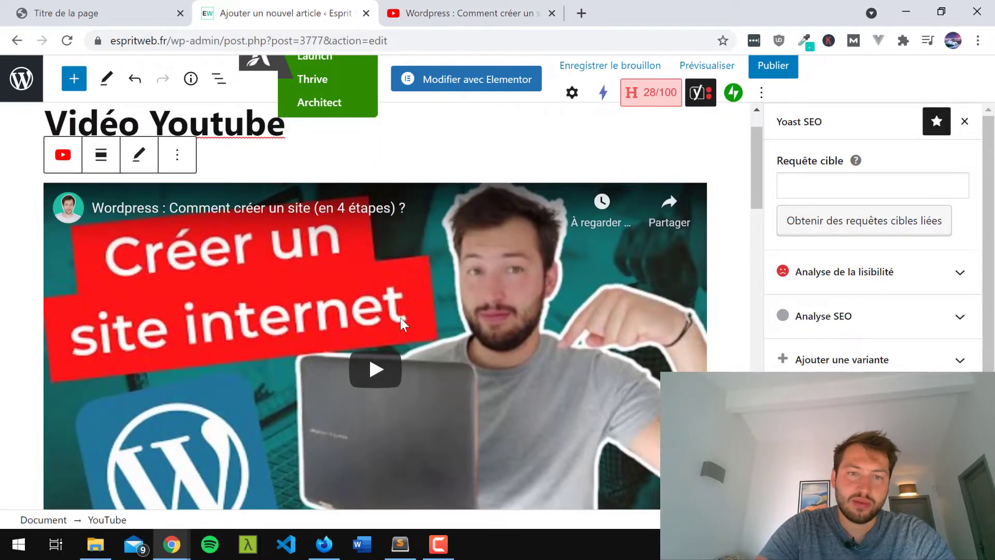
scroll(399, 318, "down", 3)
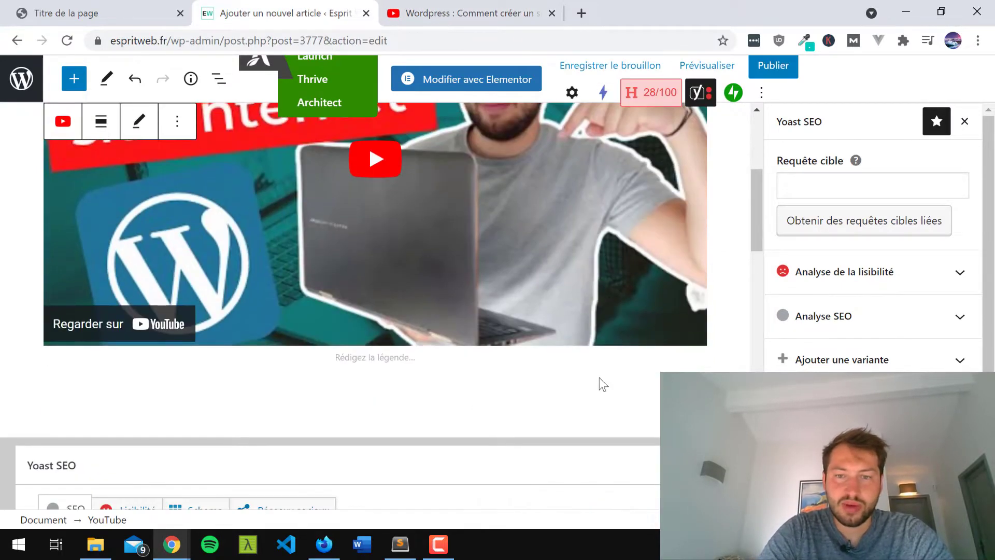
left_click(573, 391)
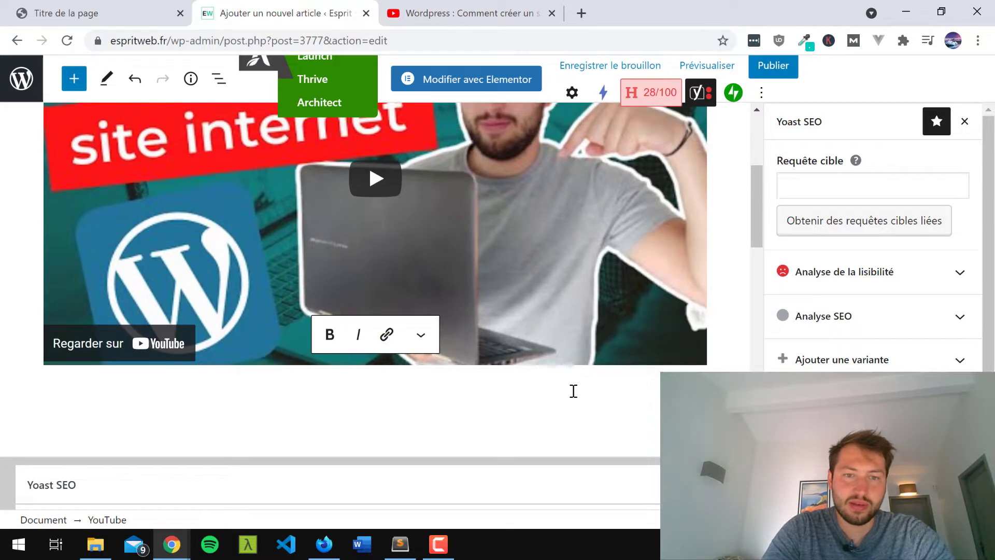
scroll(563, 236, "up", 2)
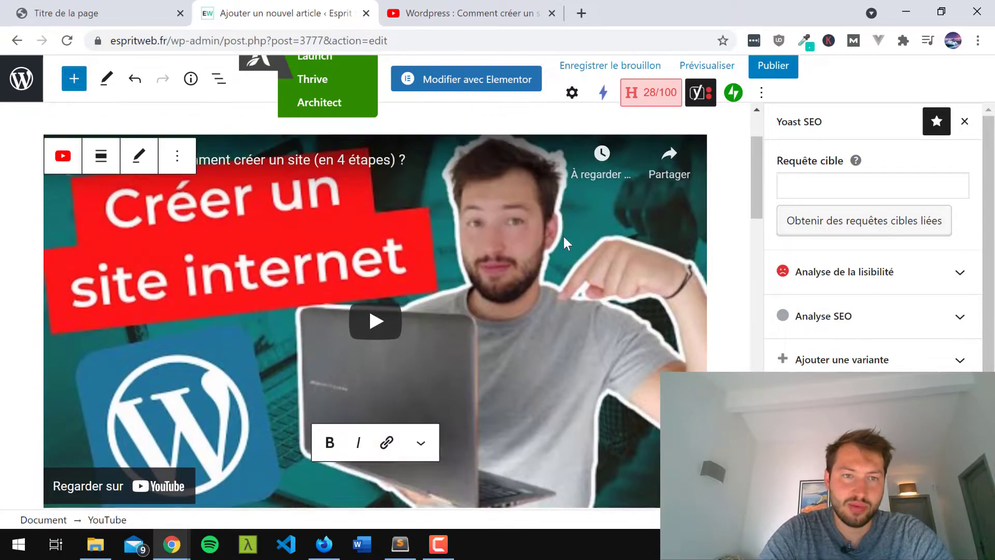
left_click(176, 121)
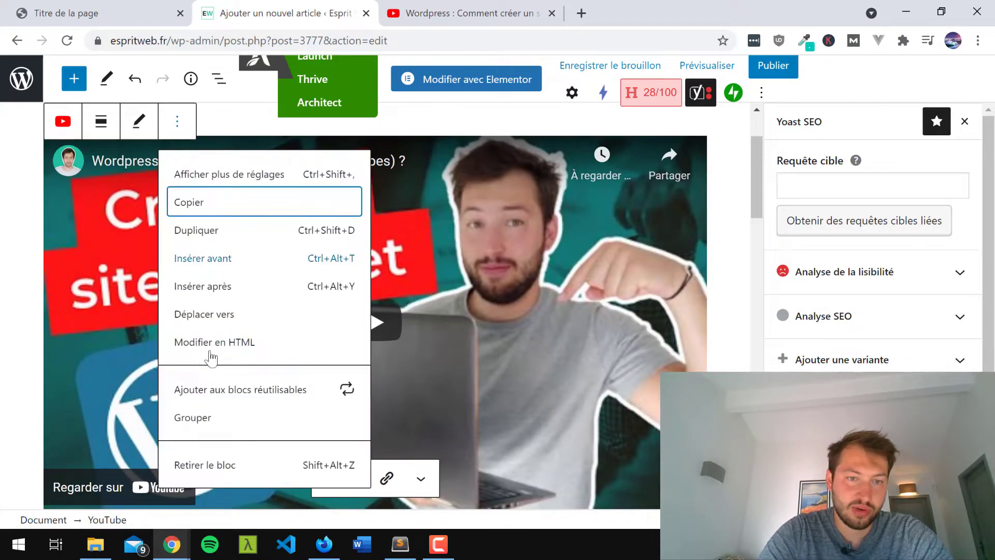
left_click(202, 461)
- Search the block library for "html" and add an "HTML personnalisé" block to the article
left_click(691, 247)
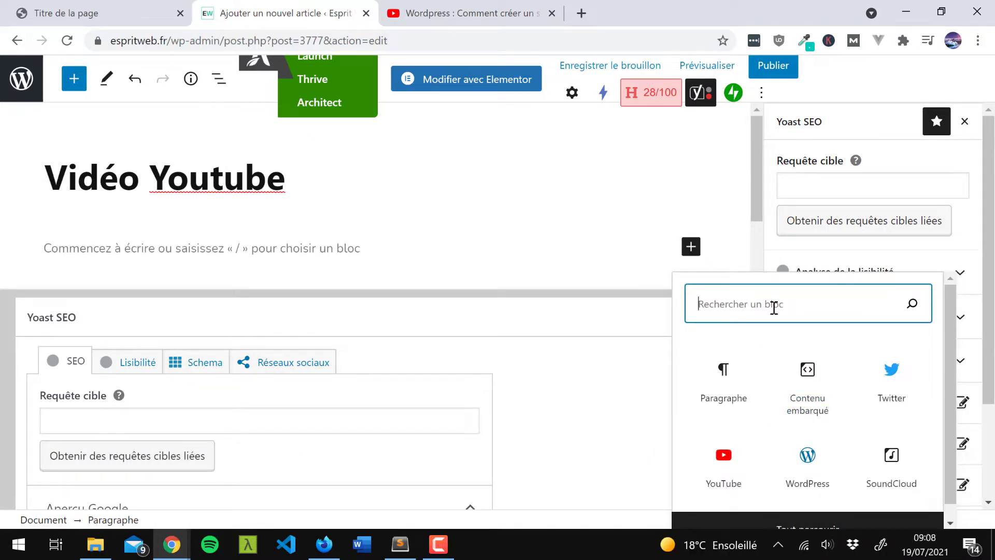
type("html")
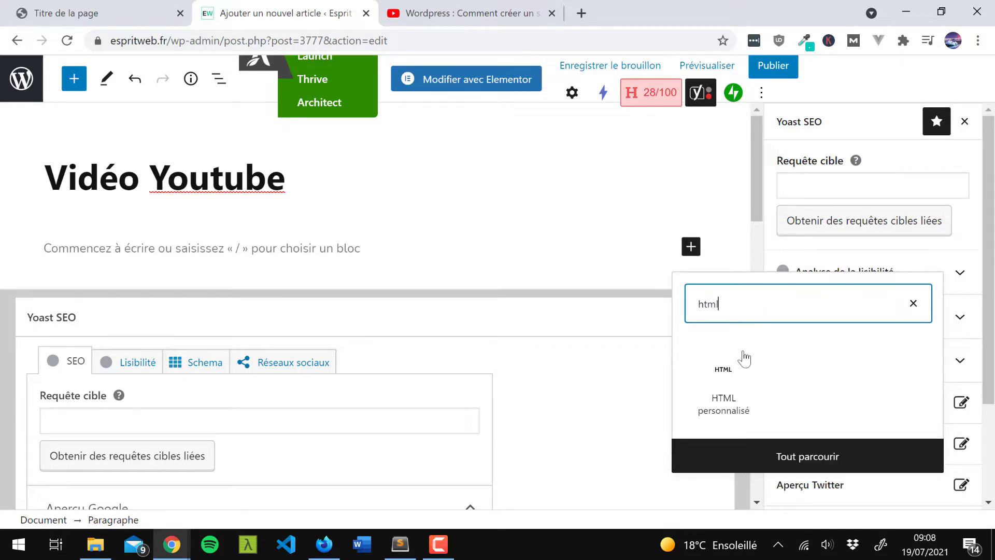
left_click(730, 383)
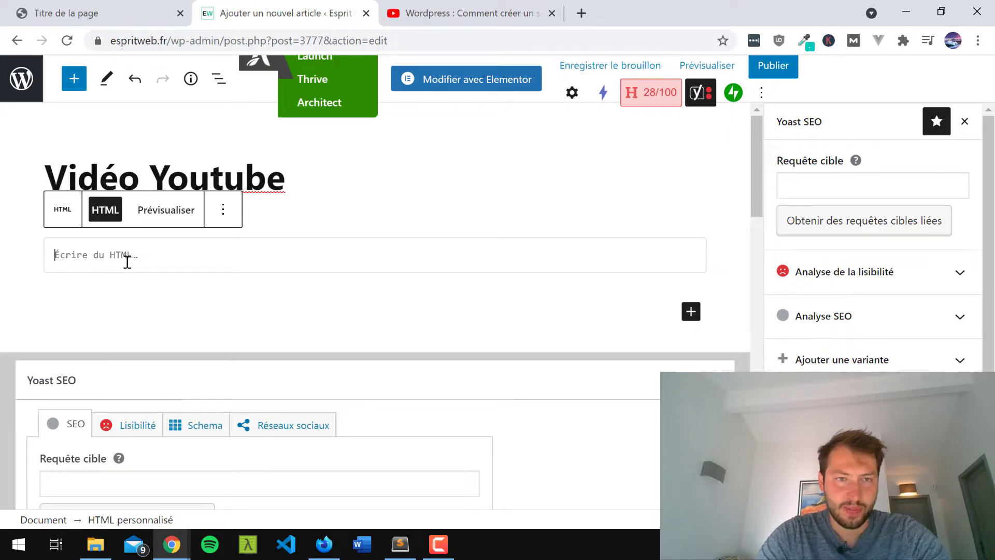
- On the YouTube video page, reopen the sharing options and display the video's iframe embed code
left_click(423, 7)
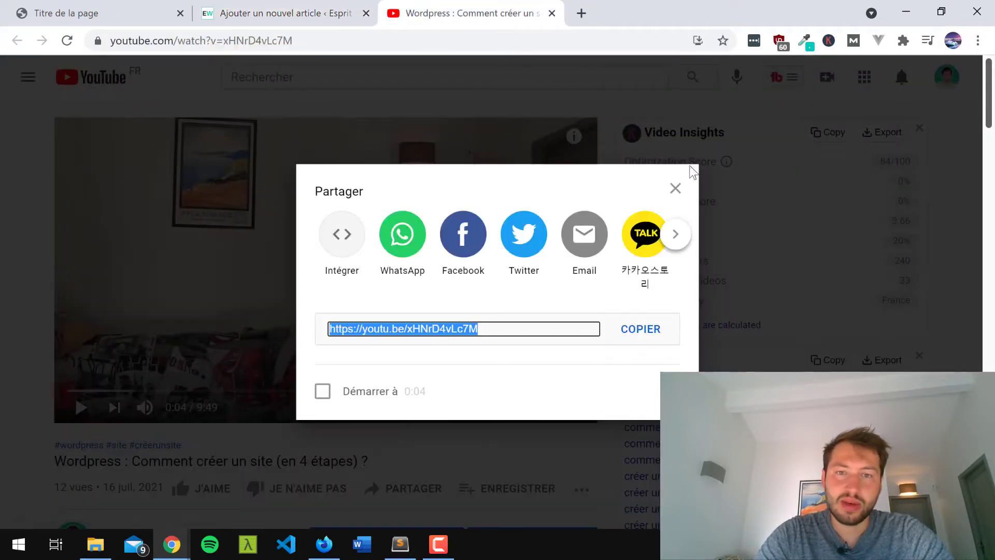
left_click(676, 188)
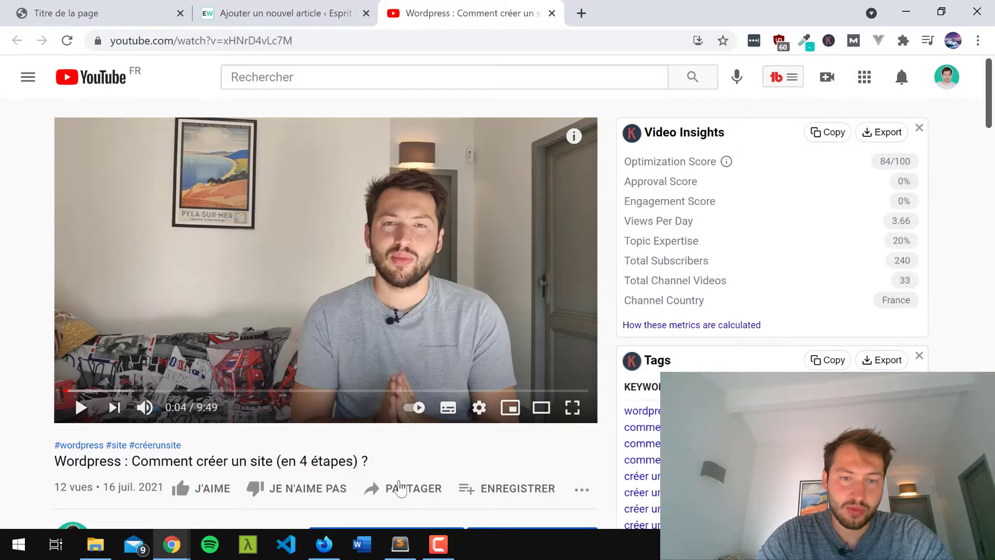
left_click(402, 499)
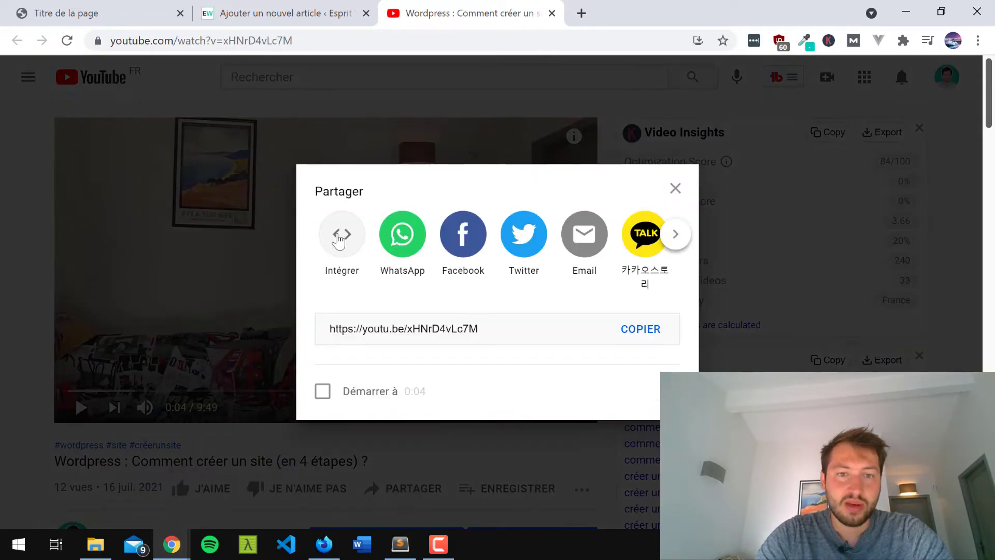
left_click(339, 232)
left_click(671, 293)
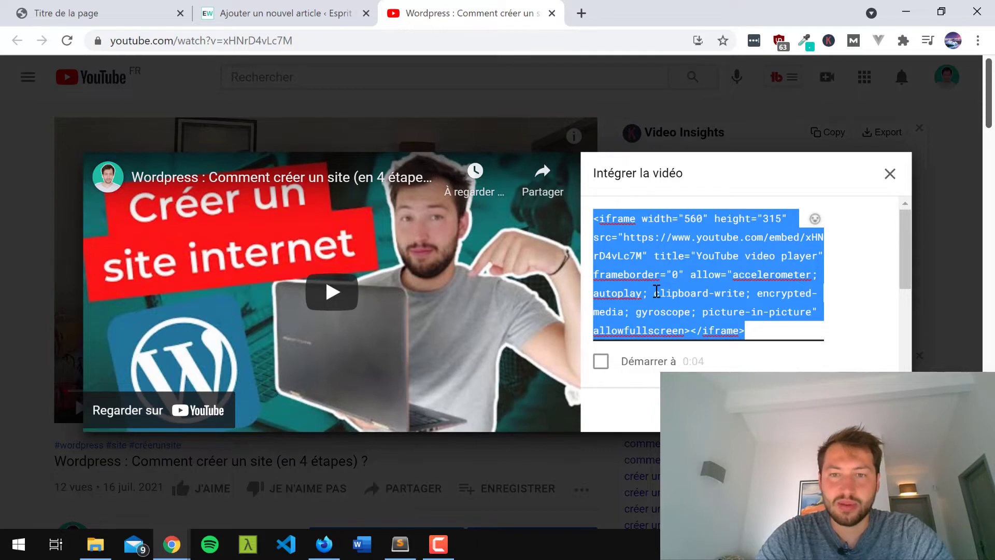
- Enable a custom start time for the embedded video and set it to 1:12
left_click_drag(898, 226, 902, 244)
scroll(776, 315, "down", 2)
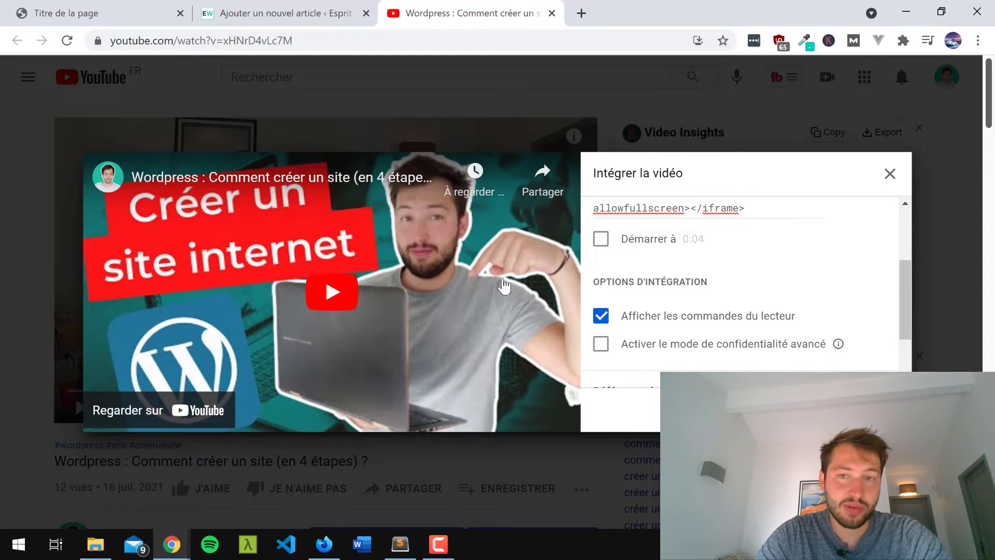
scroll(666, 244, "up", 2)
scroll(667, 251, "down", 2)
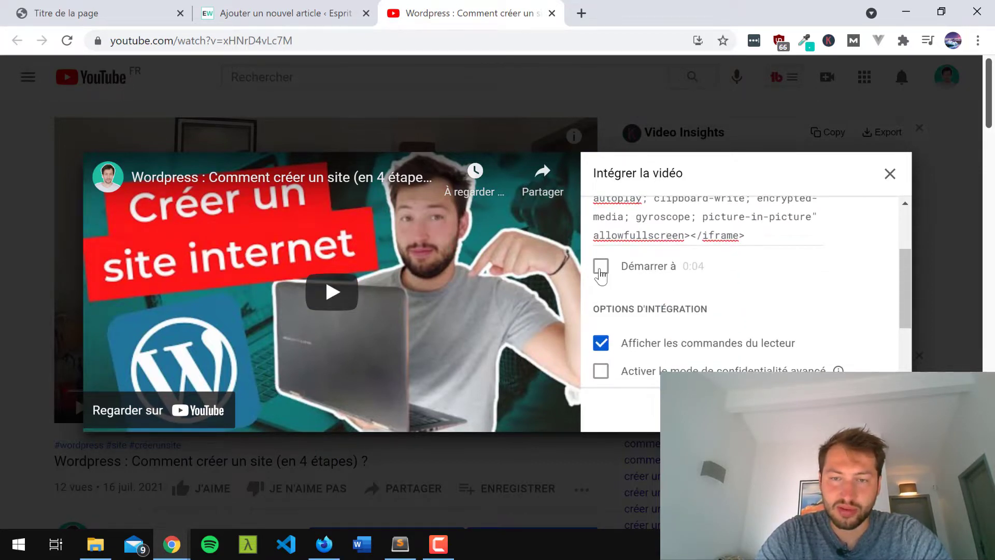
left_click(600, 268)
left_click(695, 285)
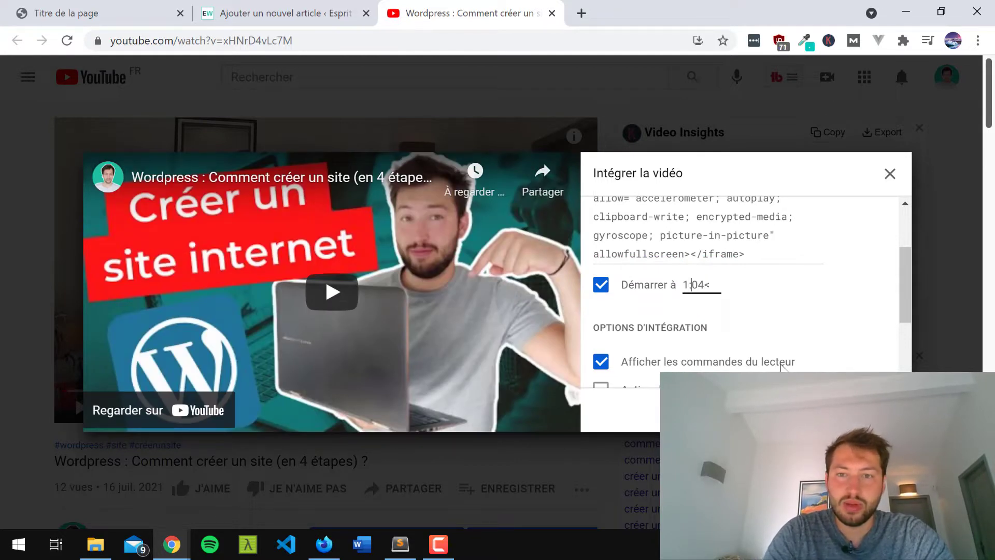
key("BackSpace")
key("BackSpace")
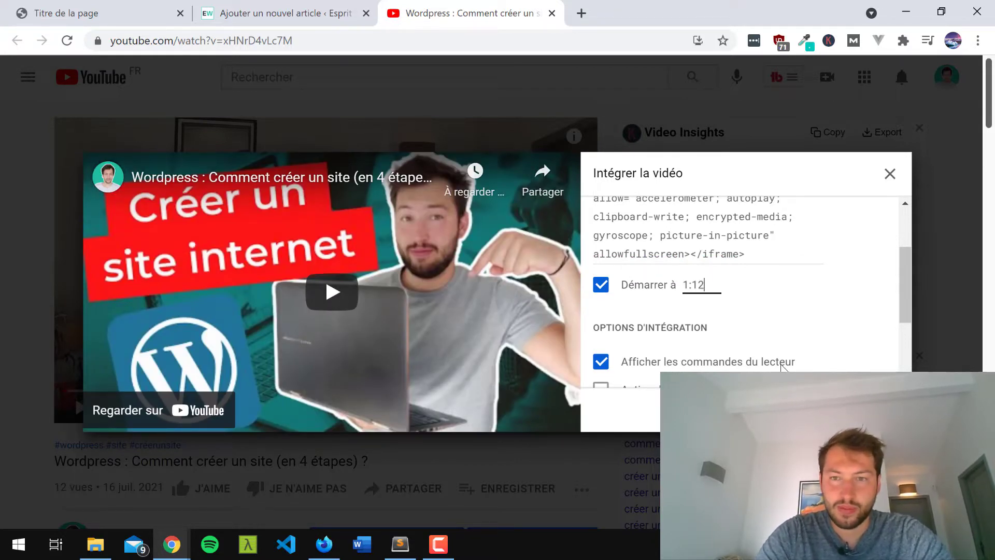
left_click_drag(781, 364, 823, 331)
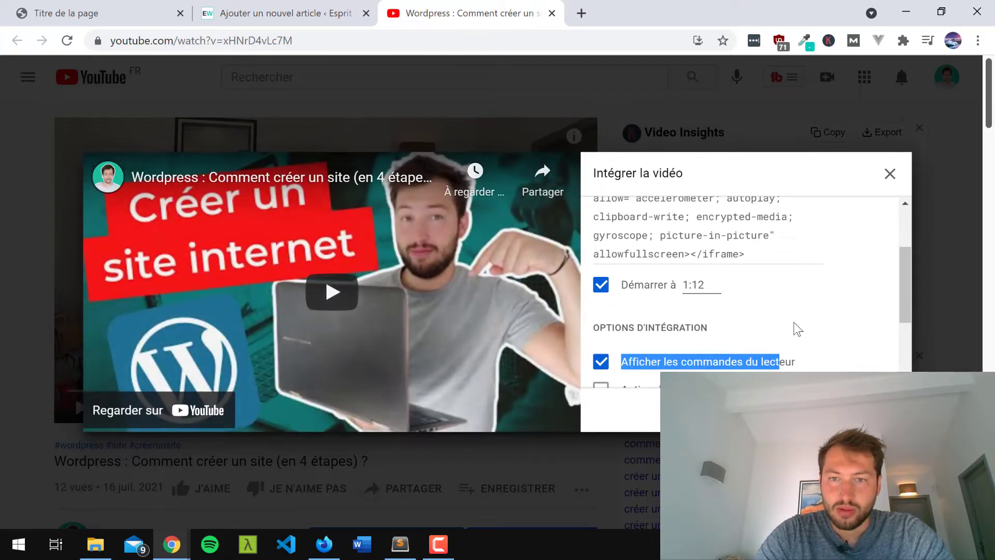
left_click(763, 320)
- Turn off "Afficher les commandes du lecteur" in the embed options and turn it back on
scroll(763, 321, "down", 2)
scroll(762, 320, "down", 1)
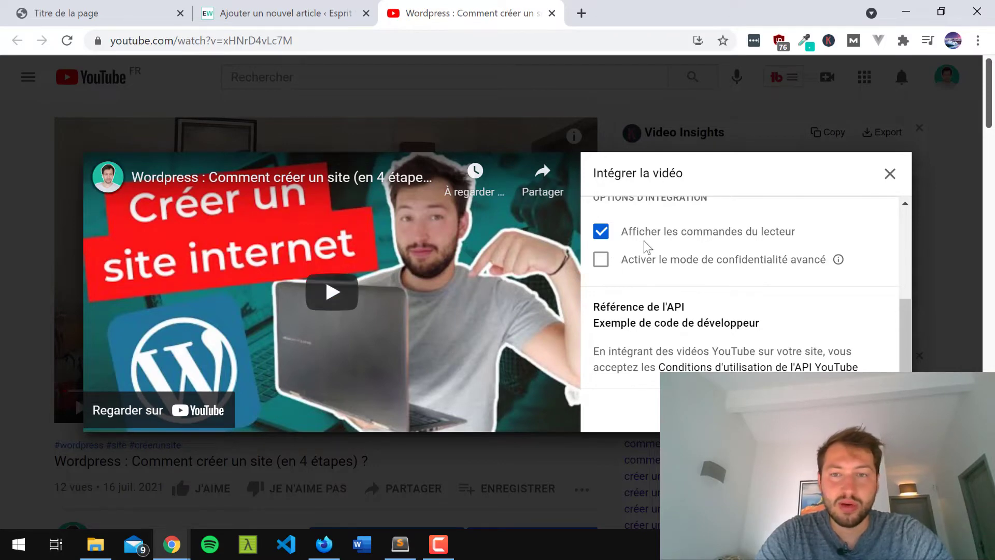
left_click(728, 240)
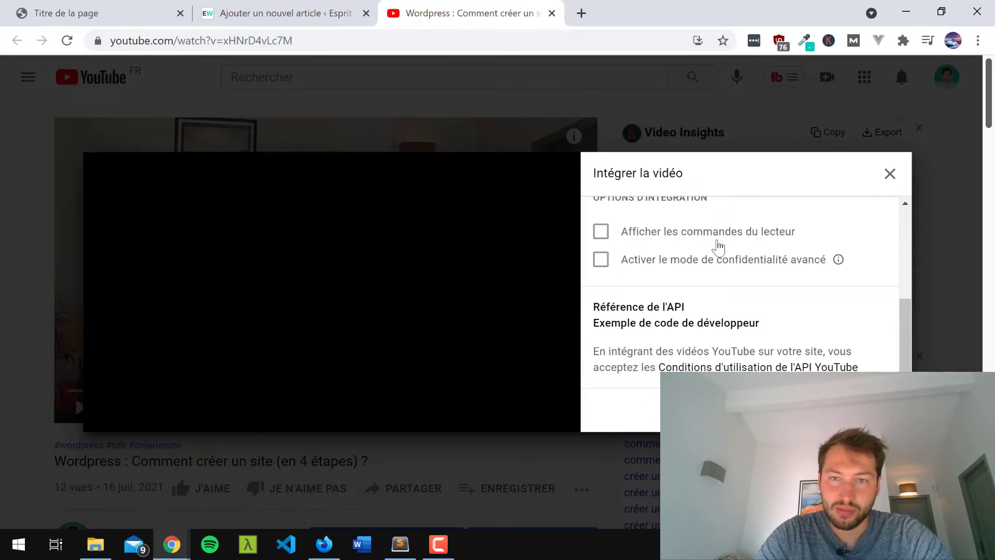
left_click(669, 240)
scroll(668, 244, "up", 1)
scroll(668, 244, "down", 1)
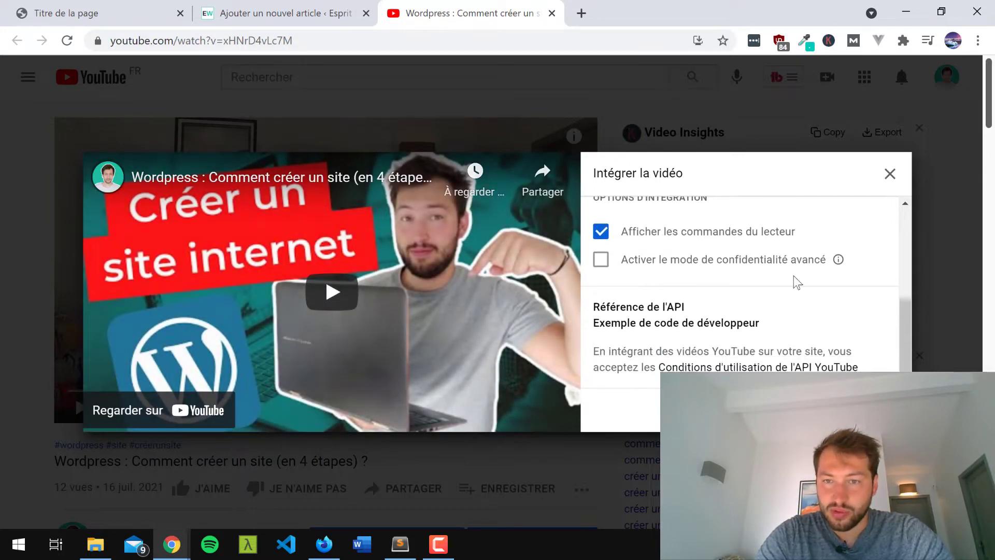
- Copy the complete iframe embed code of the video, including the start time parameter
scroll(796, 283, "up", 5)
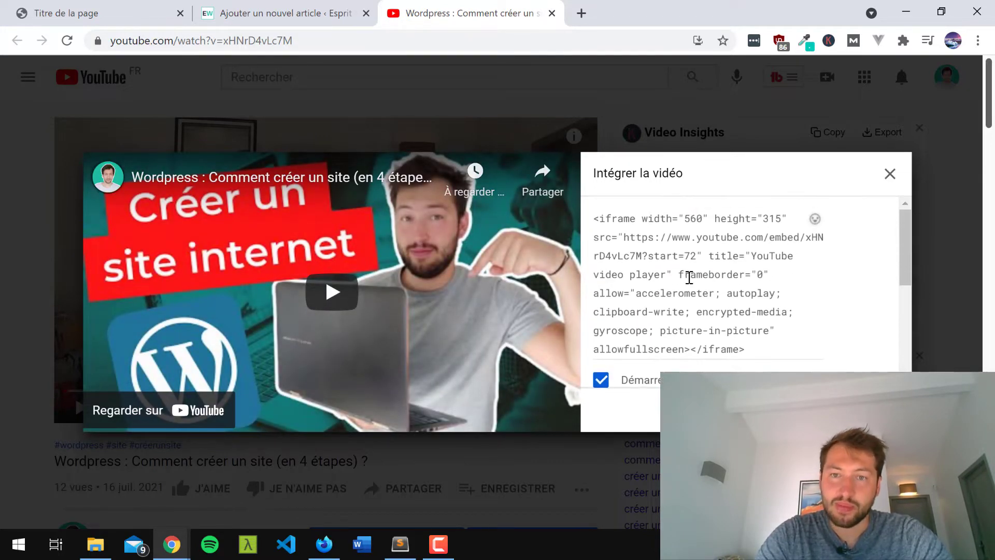
left_click(689, 278)
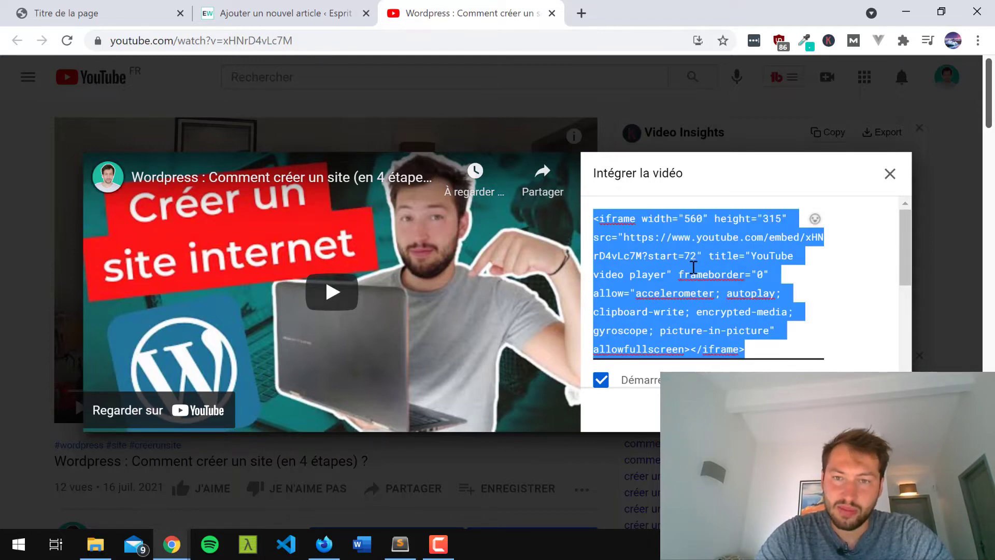
right_click(692, 267)
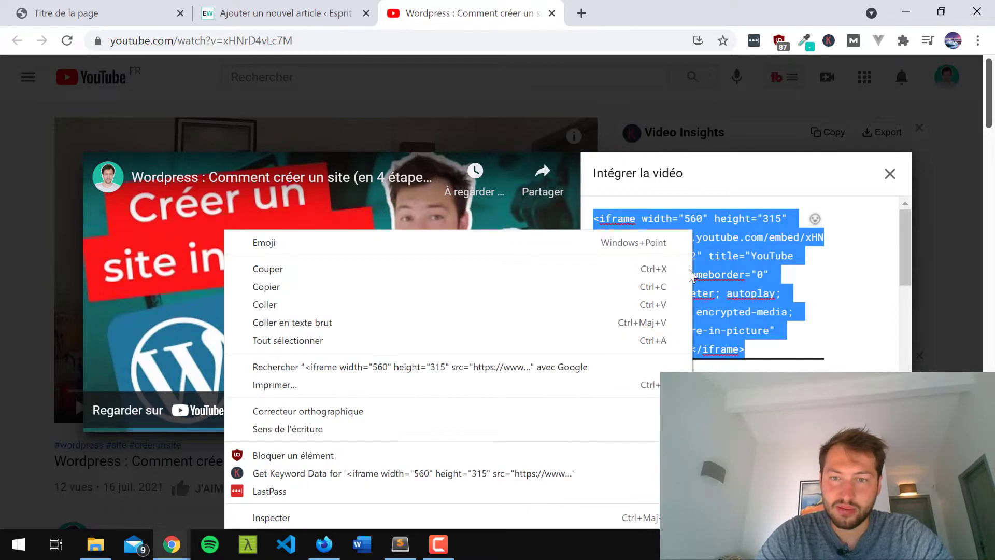
left_click(345, 284)
- Paste the copied iframe code into the custom HTML block of the WordPress article
left_click(280, 13)
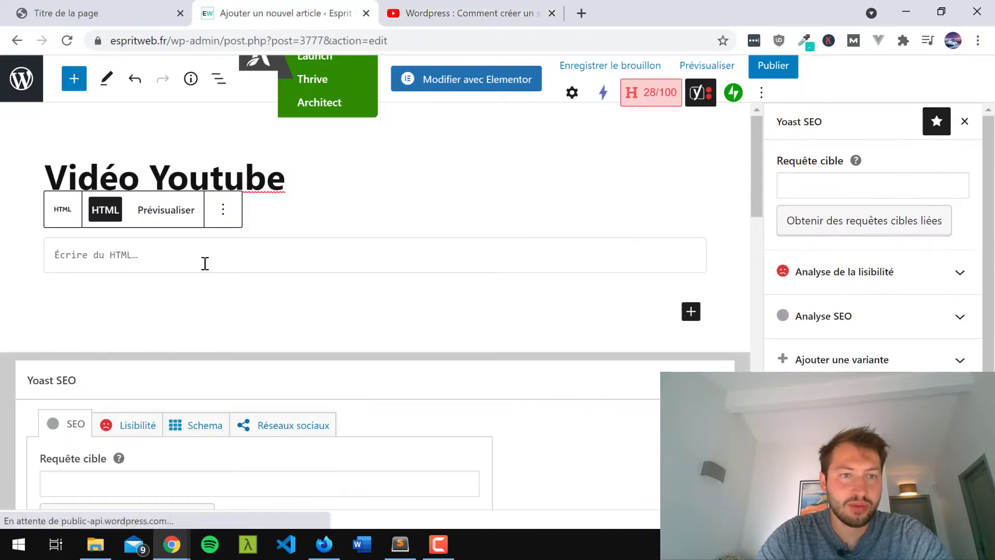
right_click(84, 259)
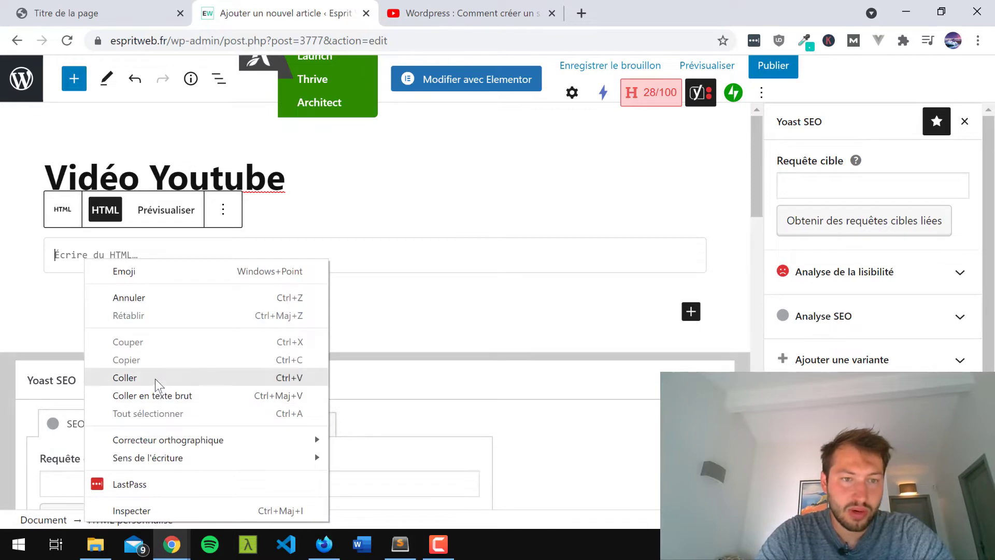
left_click(154, 378)
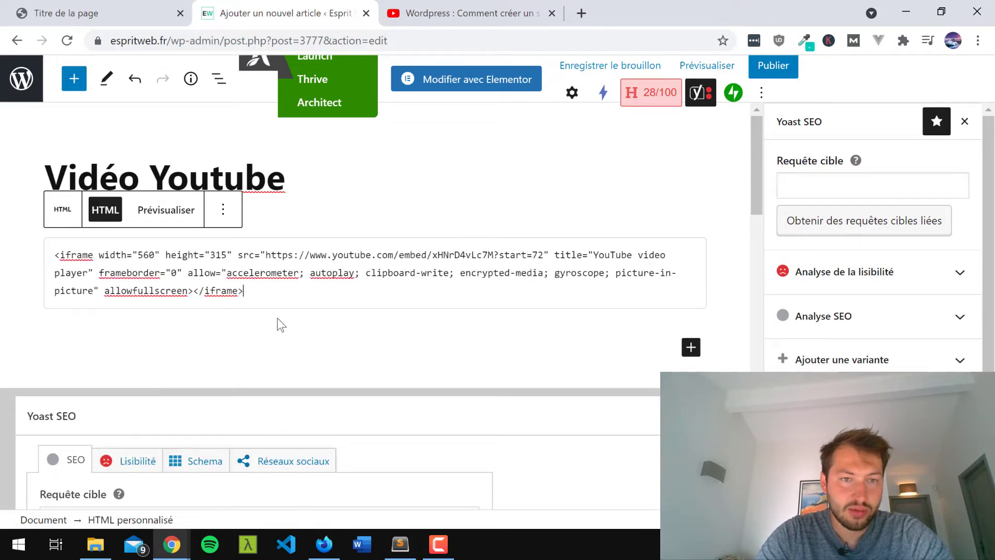
left_click(426, 211)
- Preview the article in a new browser tab and examine how the iframe video is displayed
left_click(727, 68)
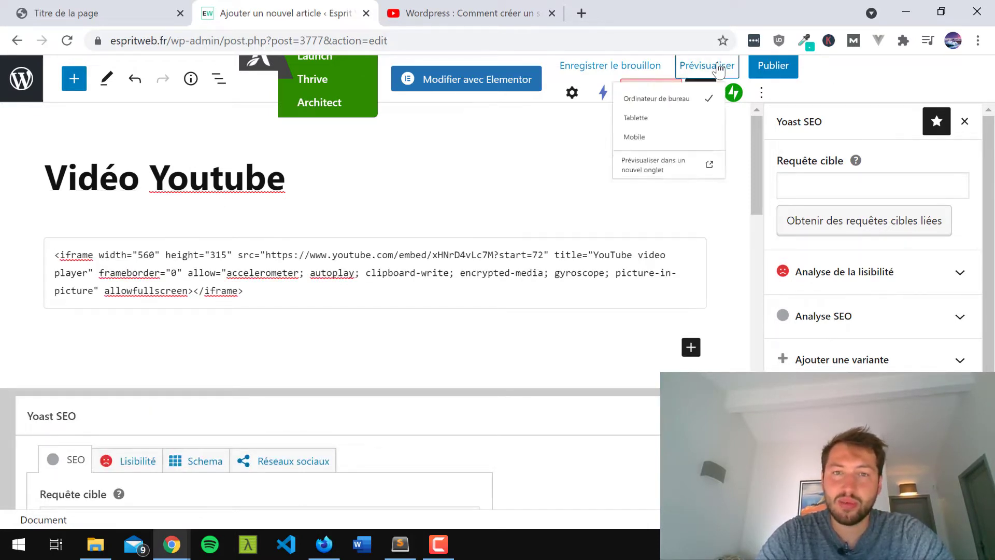
left_click(610, 217)
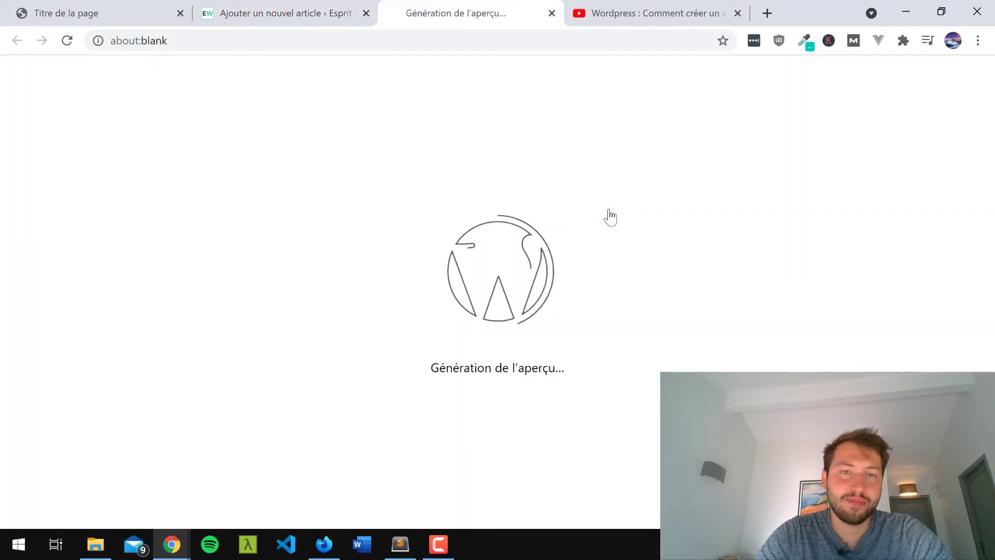
scroll(502, 281, "down", 3)
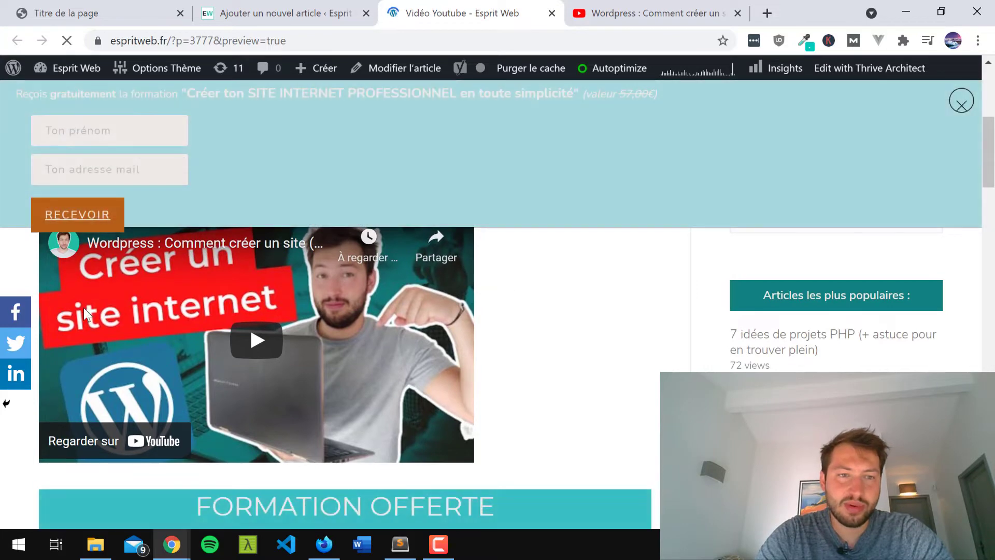
scroll(413, 348, "down", 2)
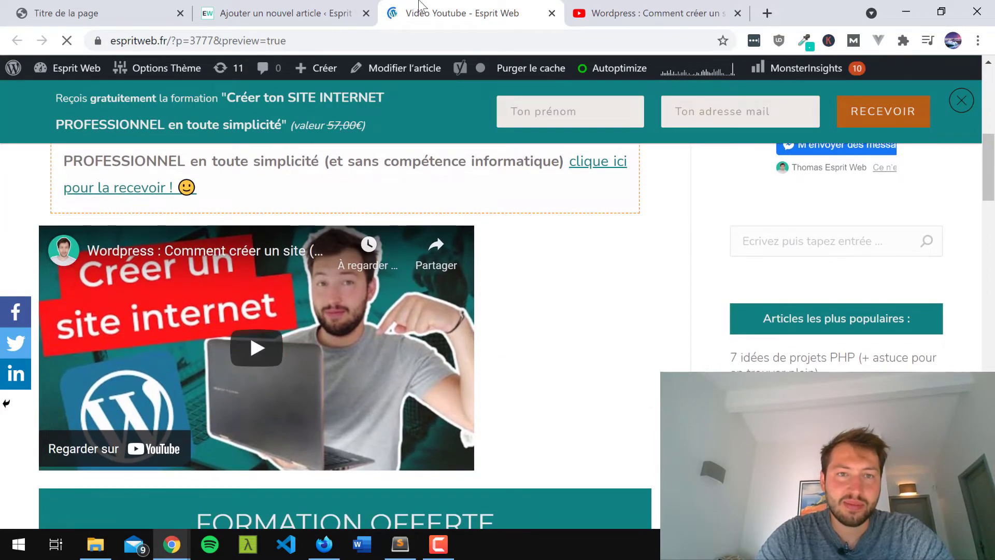
- Set the height attribute of the iframe to 600 in the article's custom HTML block
left_click(285, 13)
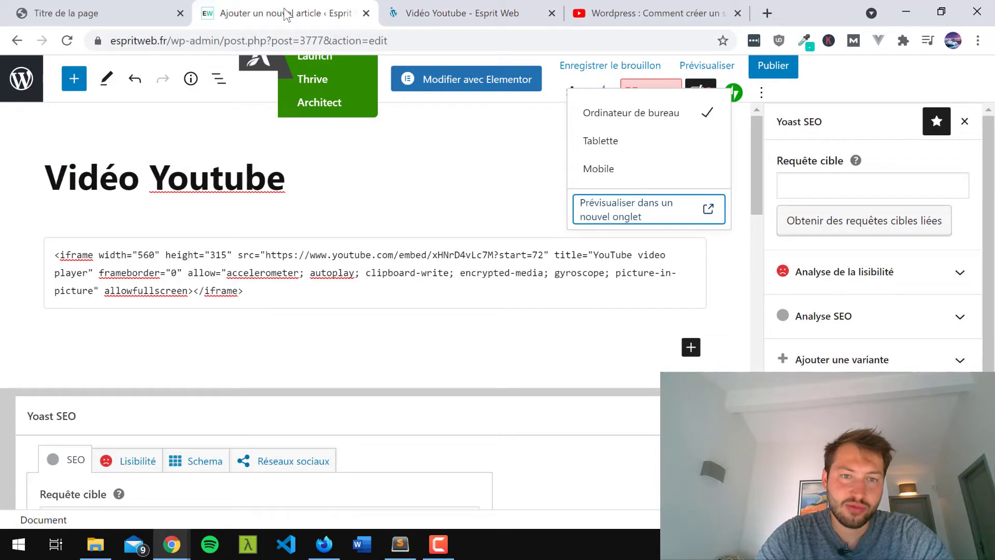
left_click(161, 254)
double_click(115, 255)
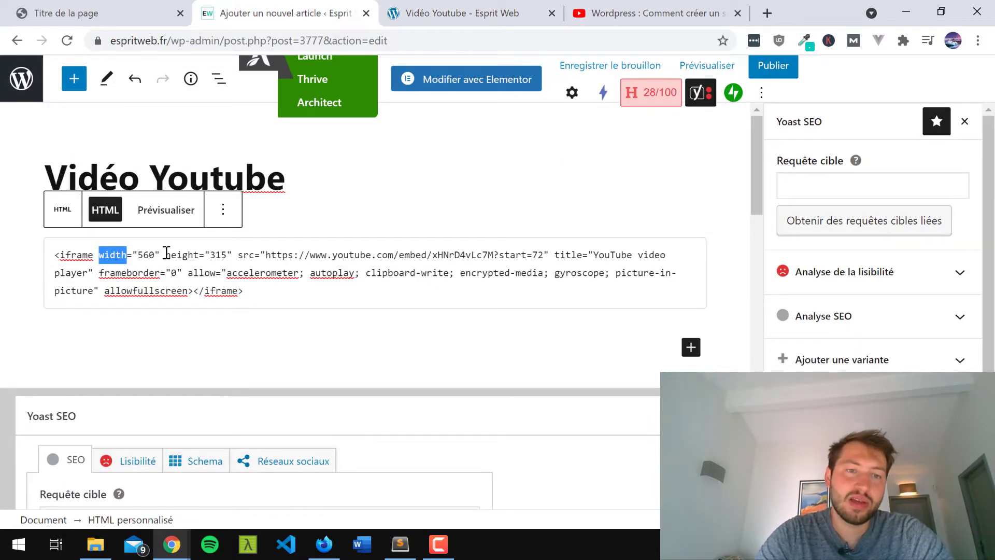
double_click(171, 256)
left_click(101, 255)
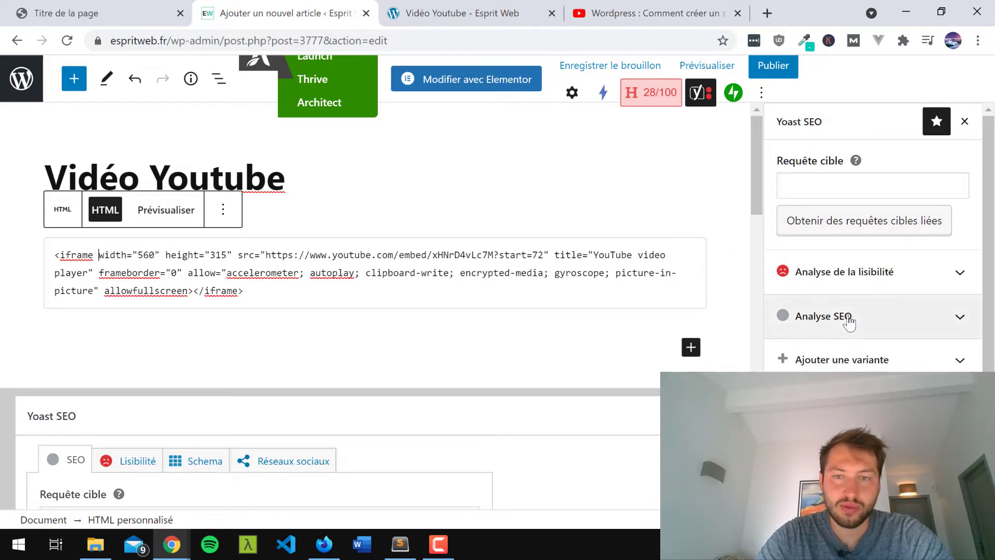
double_click(217, 256)
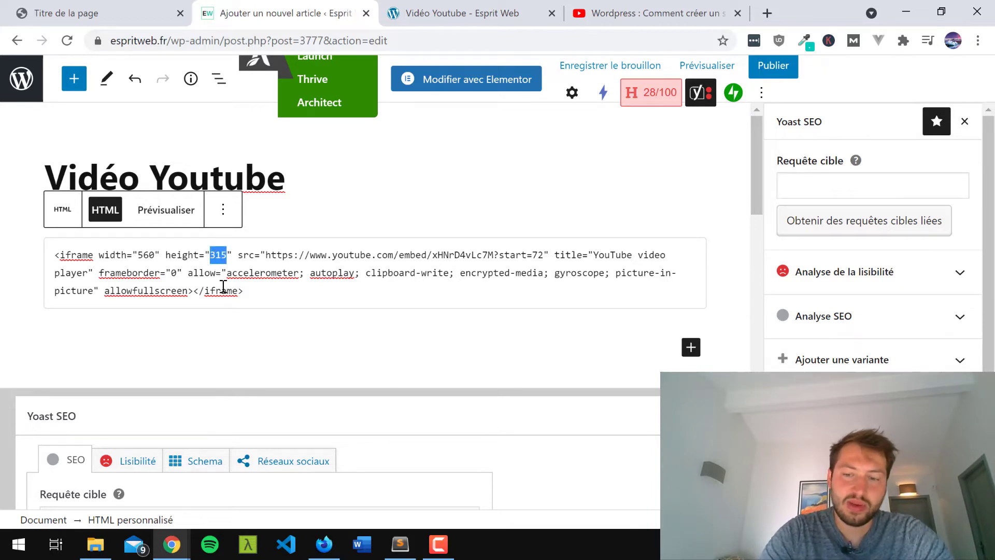
key("BackSpace")
type("6")
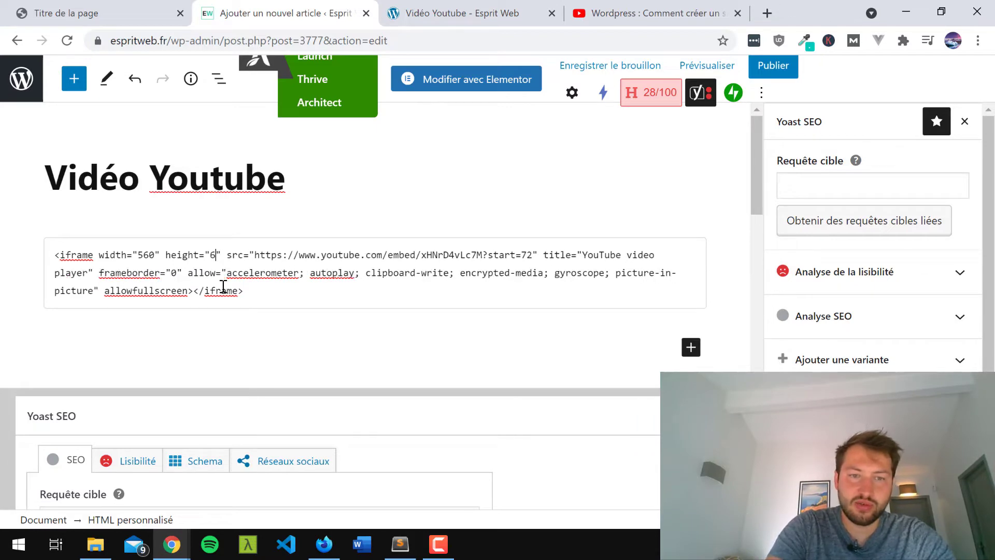
type("00")
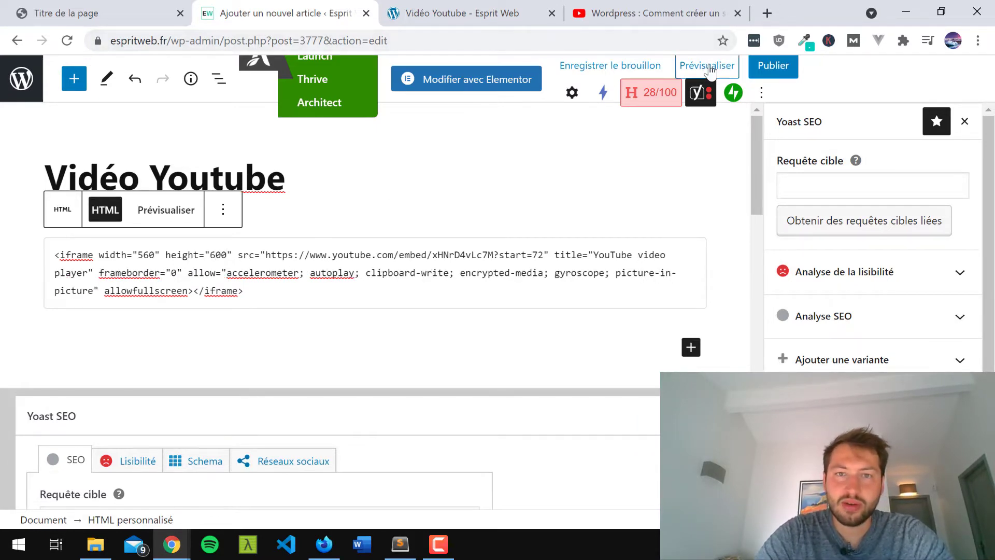
- Preview the article in a new browser tab and examine the size of the embedded video
left_click(711, 71)
left_click(625, 216)
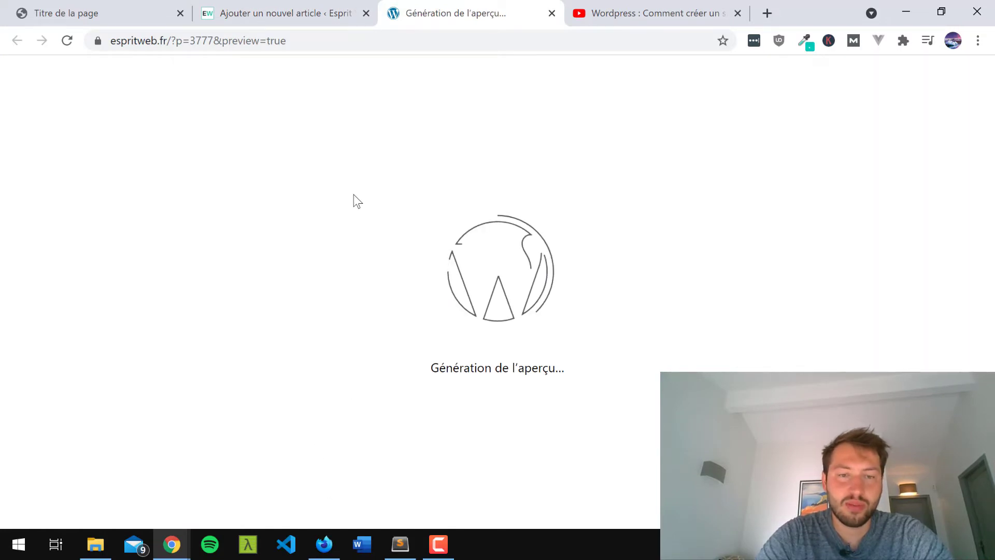
scroll(354, 260, "down", 7)
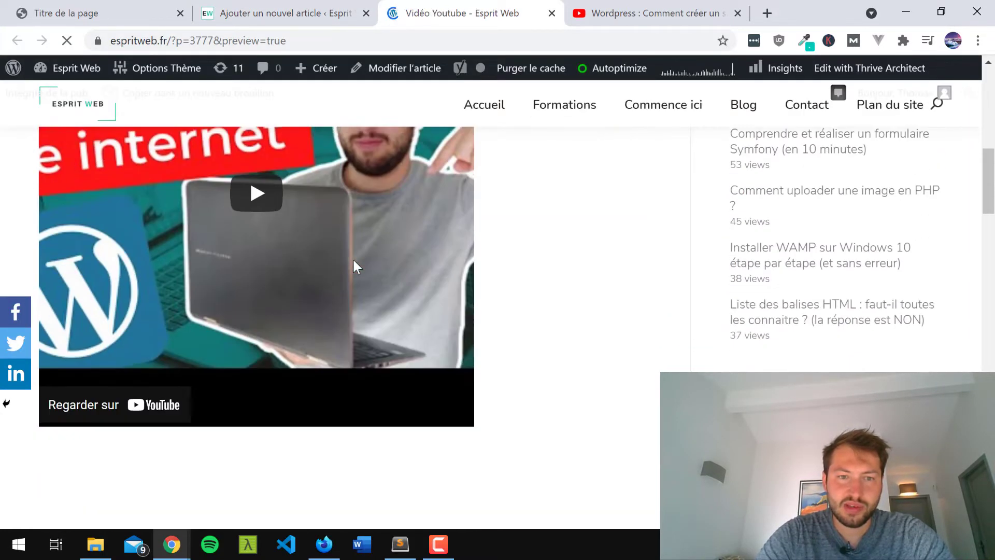
scroll(352, 257, "up", 3)
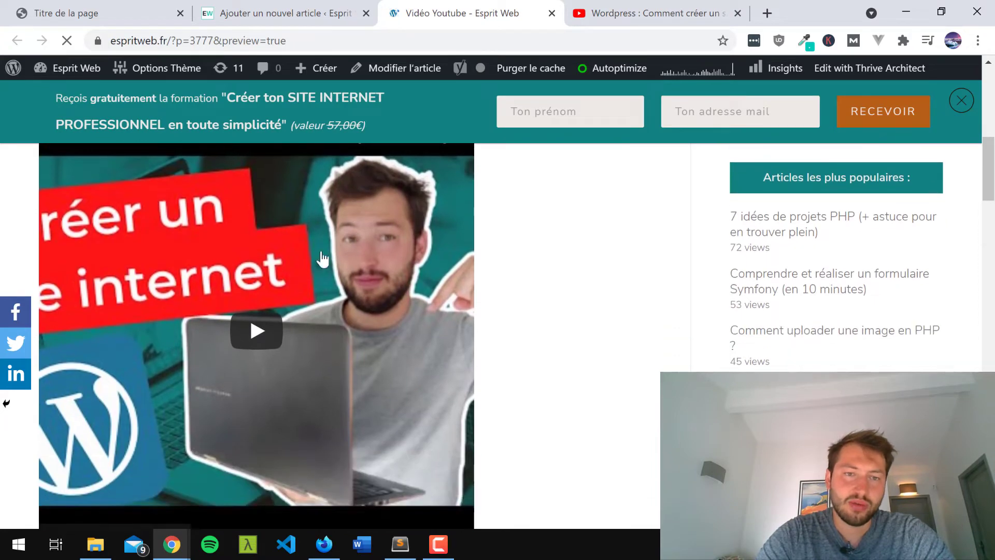
scroll(277, 307, "up", 3)
scroll(301, 240, "down", 2)
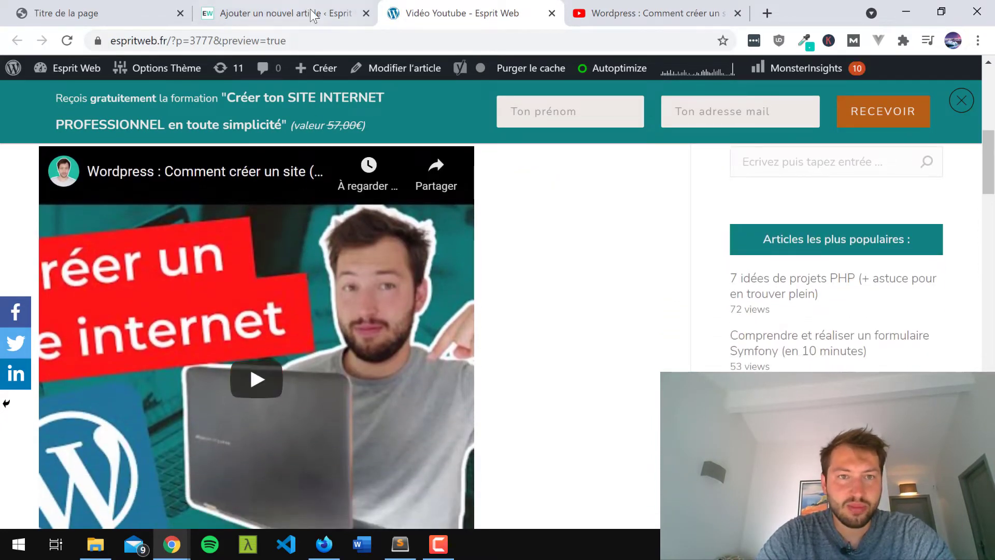
- Compare the iframe's width value with the previewed video, and play the video to check its display and start time
left_click(315, 15)
double_click(148, 255)
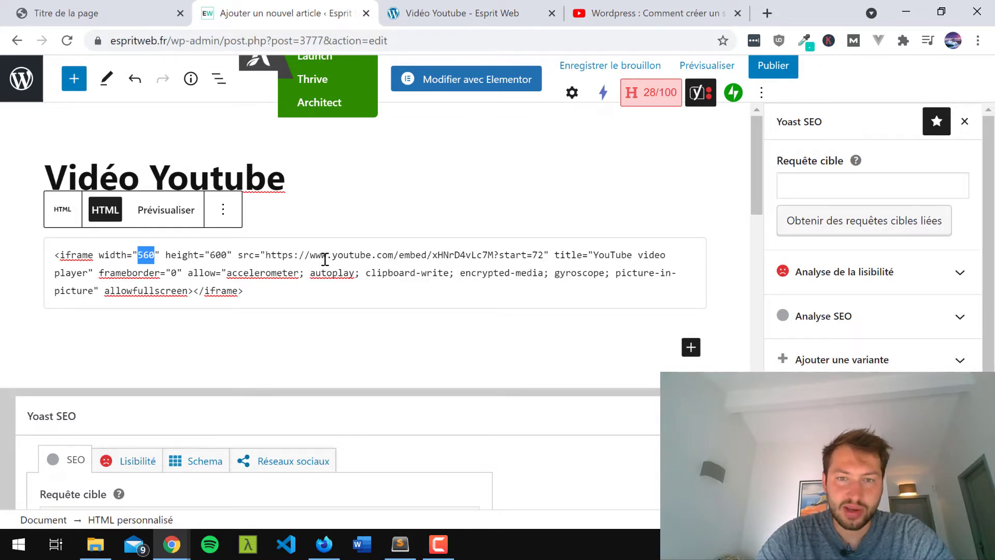
left_click(448, 11)
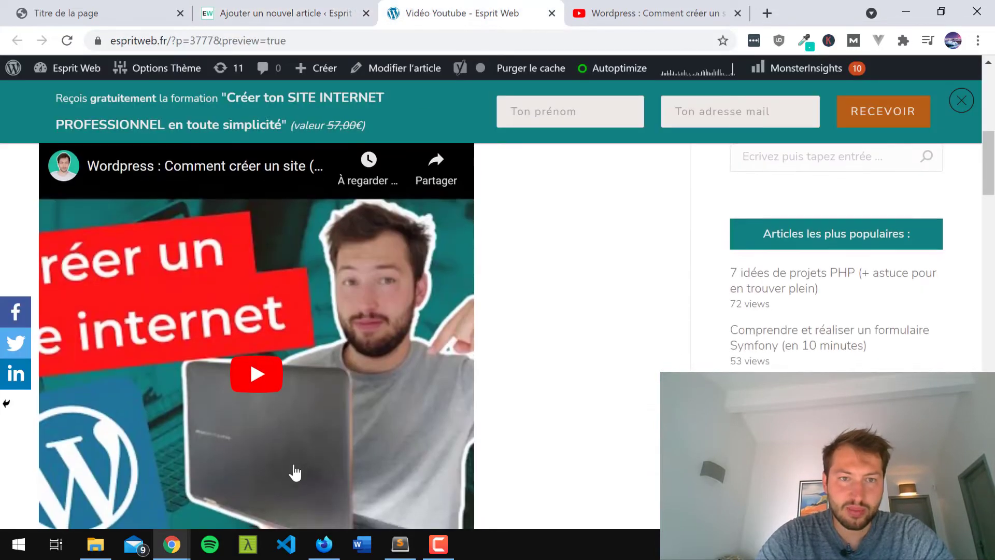
scroll(638, 362, "down", 1)
left_click(955, 111)
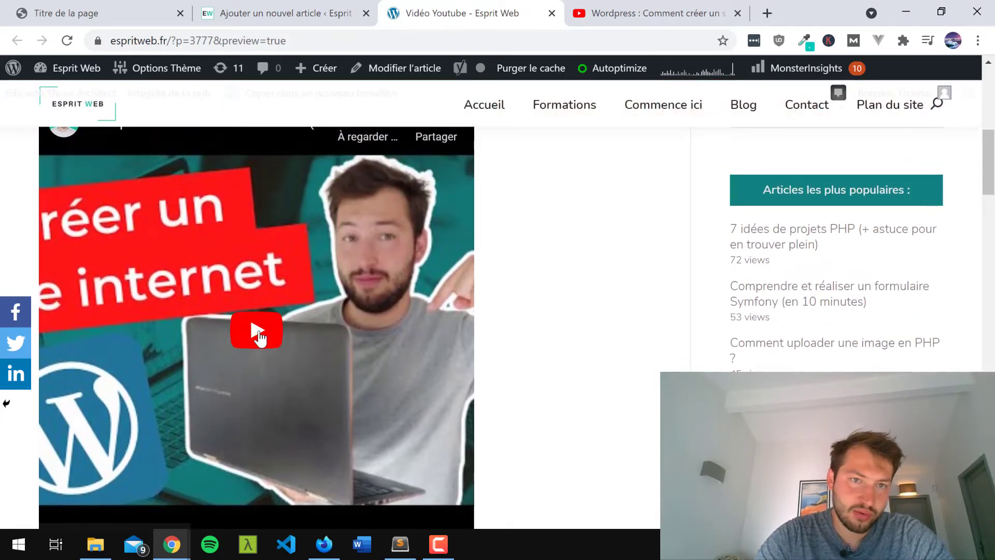
left_click(257, 334)
scroll(258, 337, "down", 2)
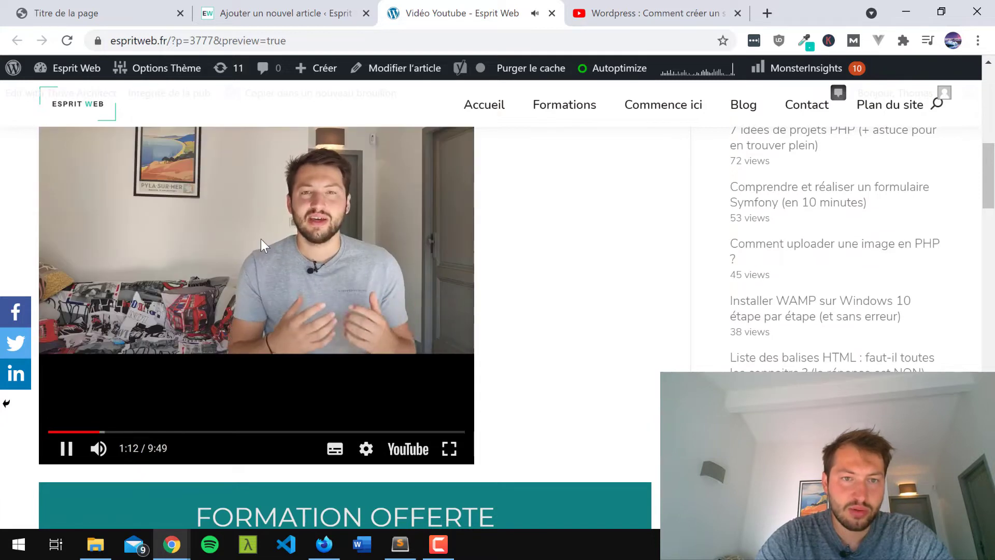
scroll(260, 238, "up", 1)
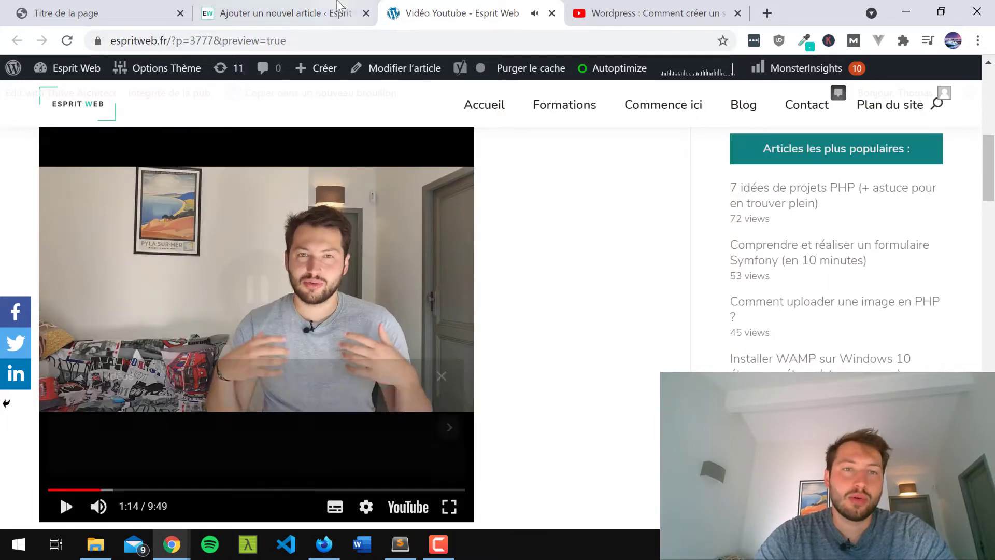
- Return to the article editor and insert an empty paragraph between the title and the HTML block
left_click(290, 13)
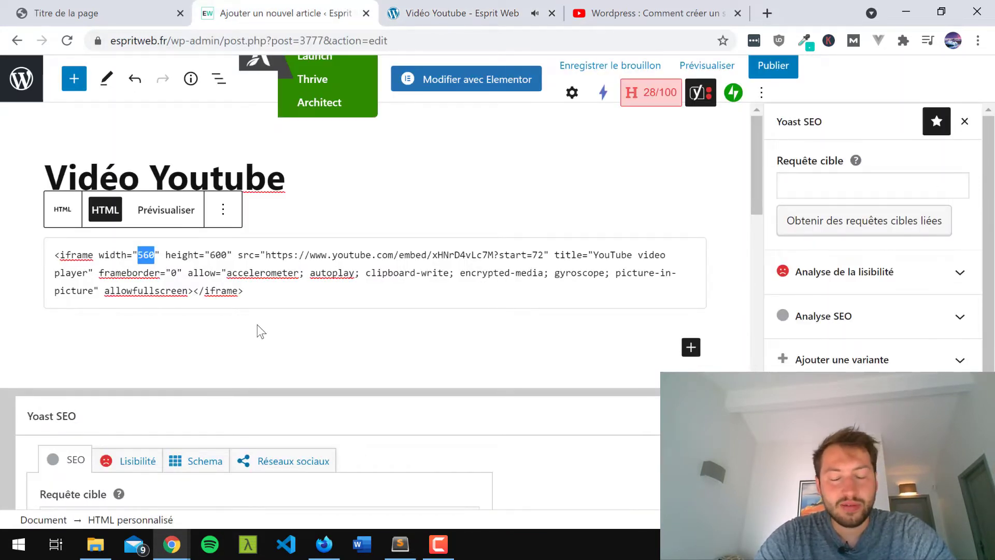
left_click(328, 189)
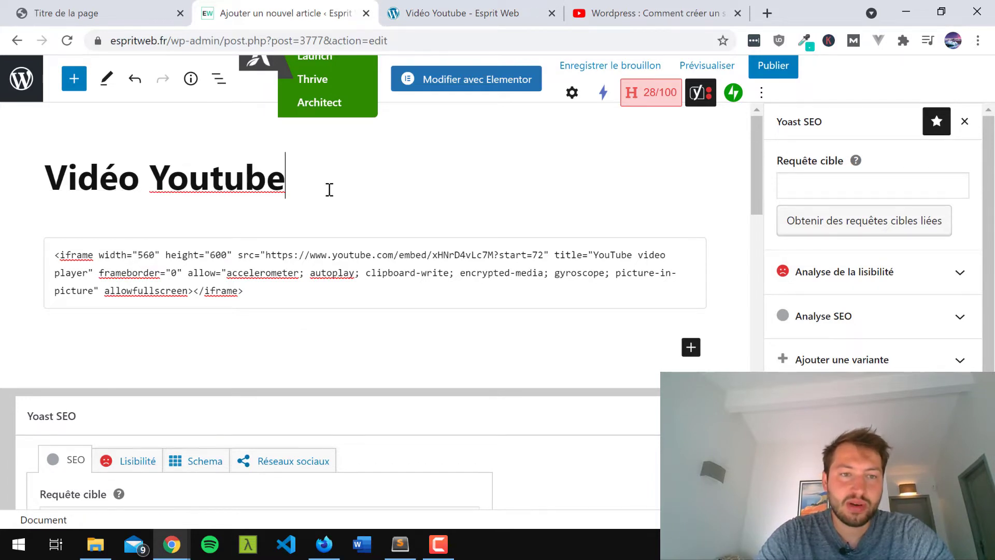
key("Return")
left_click(691, 246)
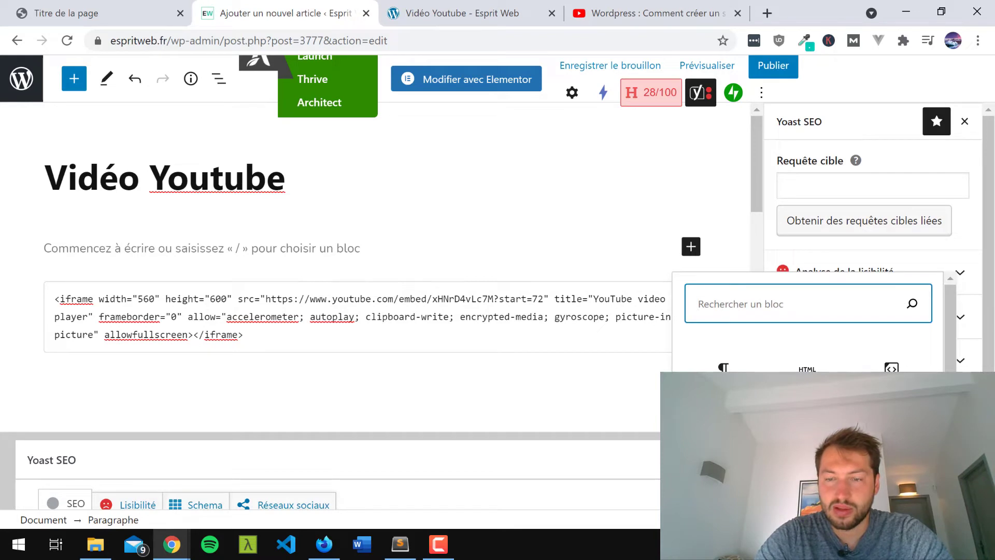
left_click(313, 258)
- Add an empty class attribute before the src attribute in the iframe code
left_click(277, 315)
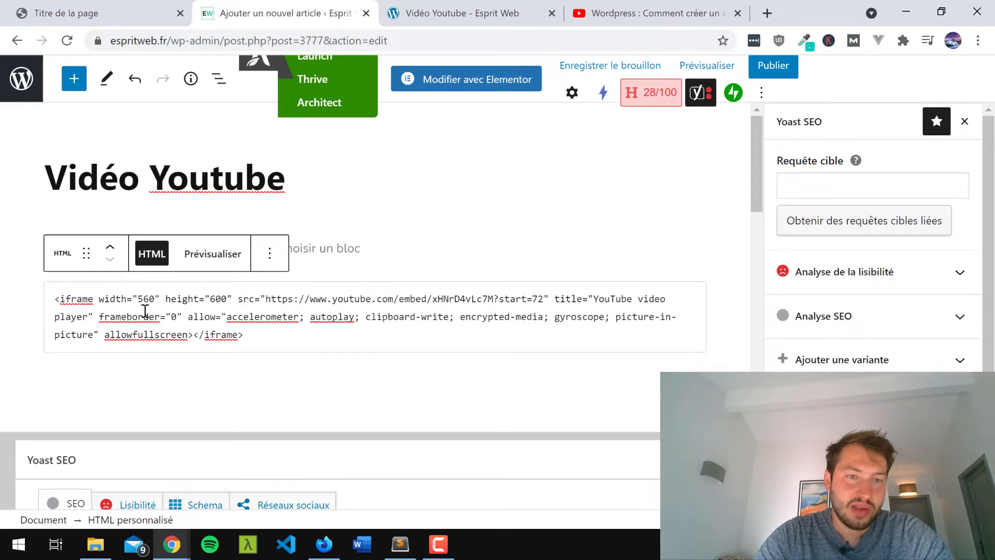
left_click_drag(99, 299, 226, 299)
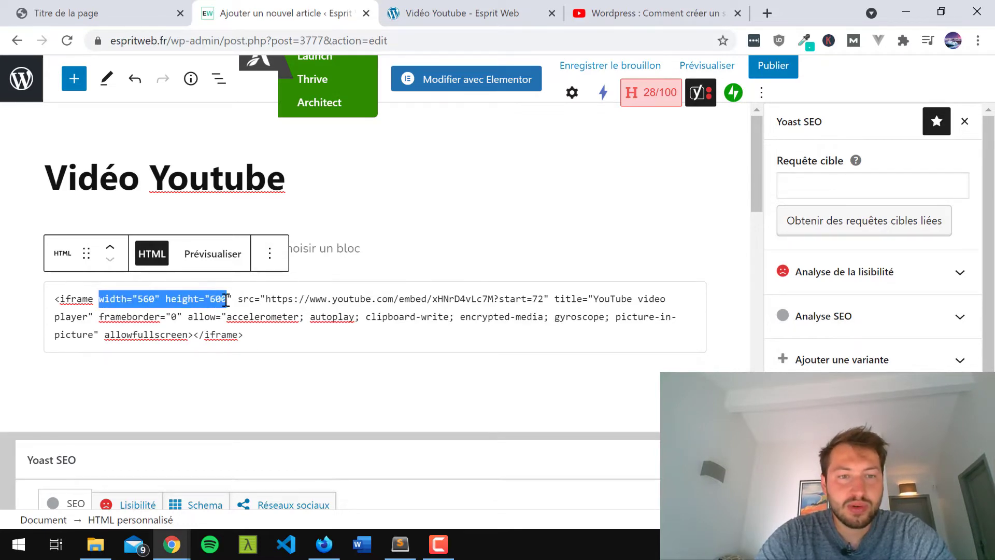
left_click(293, 299)
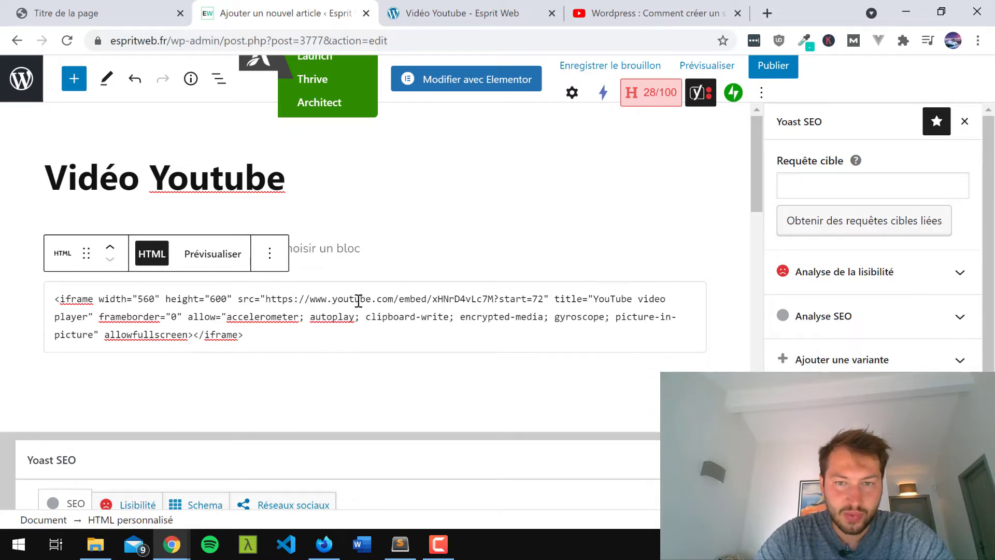
key("Right")
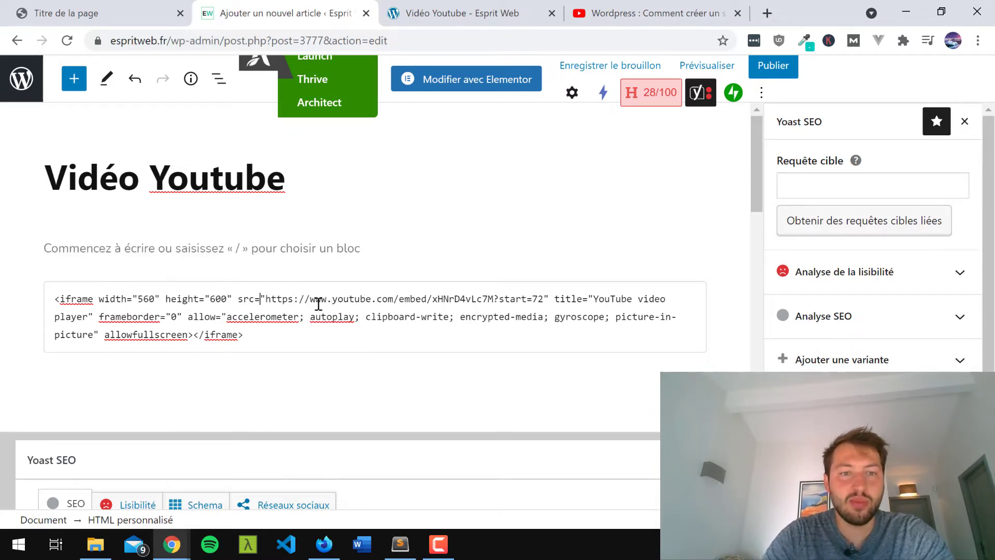
key("Left")
type("class=é\"")
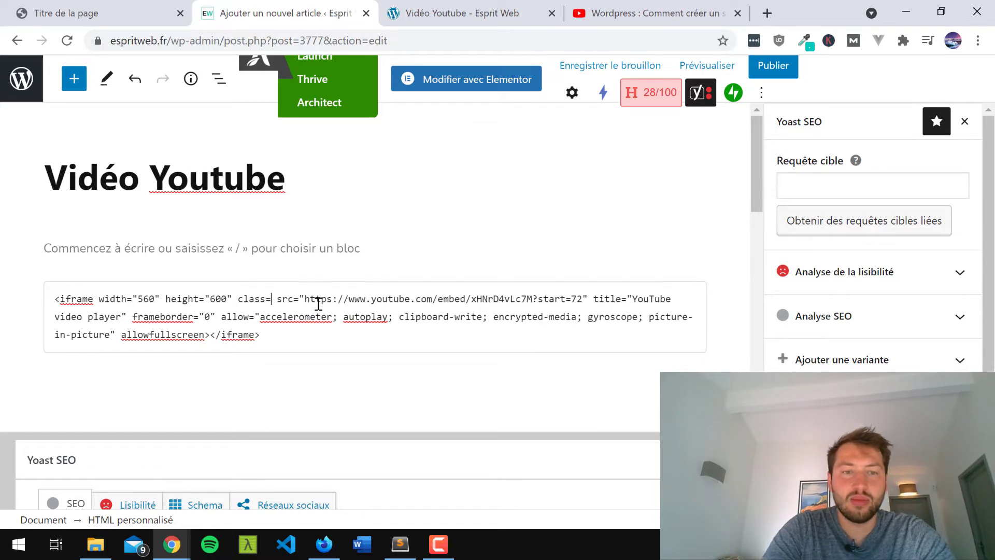
key("Left")
key("BackSpace")
type("\"")
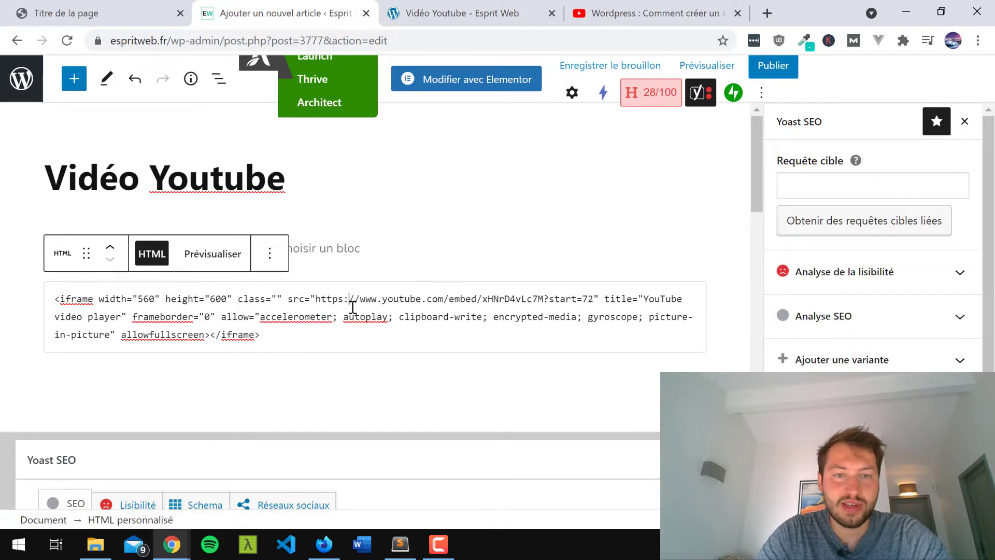
- Remove the empty class attribute from the iframe code
key("BackSpace")
key("BackSpace")
key("BackSpace")
key("BackSpace")
key("BackSpace")
key("BackSpace")
key("BackSpace")
key("BackSpace")
key("BackSpace")
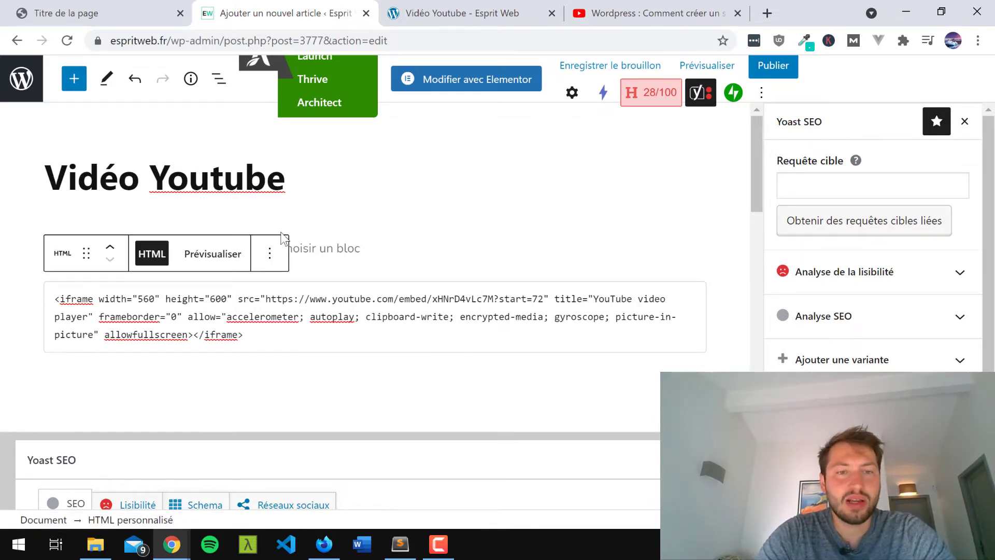
- Insert a YouTube block in the empty paragraph above the custom HTML block
left_click(380, 241)
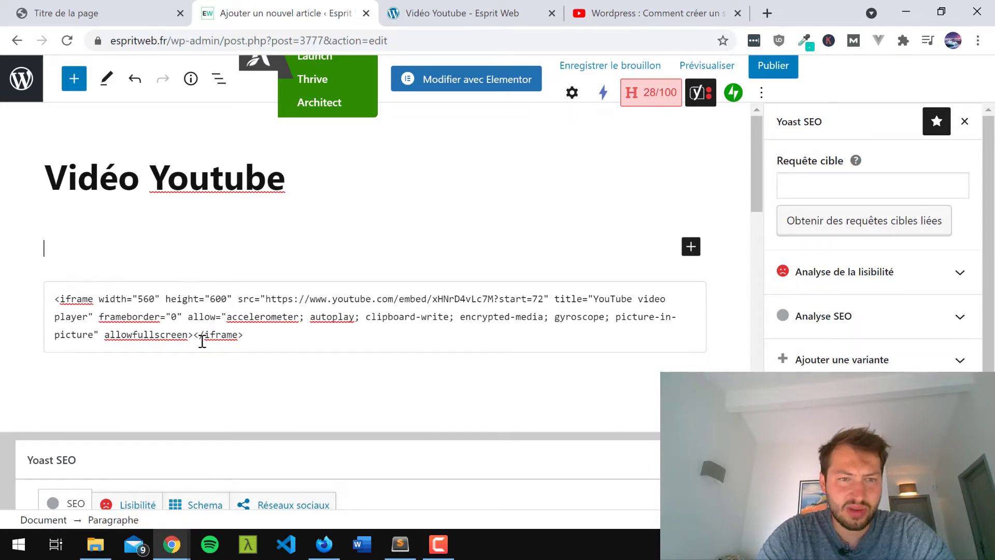
left_click(275, 230)
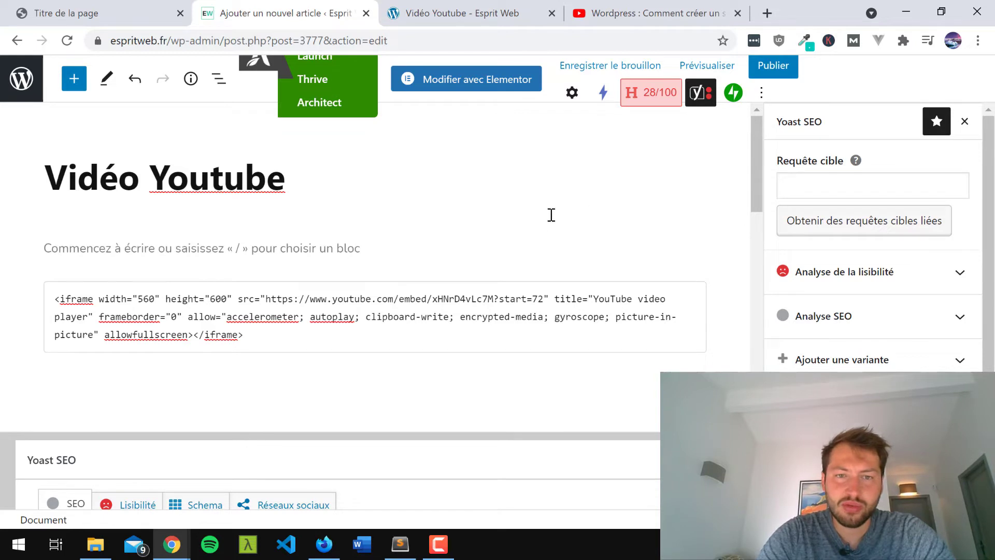
left_click(357, 266)
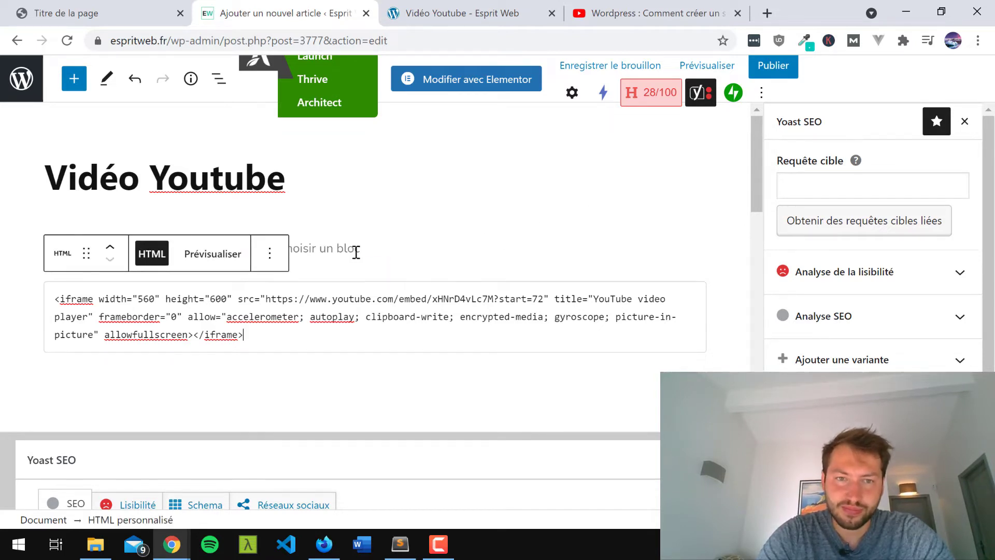
left_click(356, 252)
left_click(691, 246)
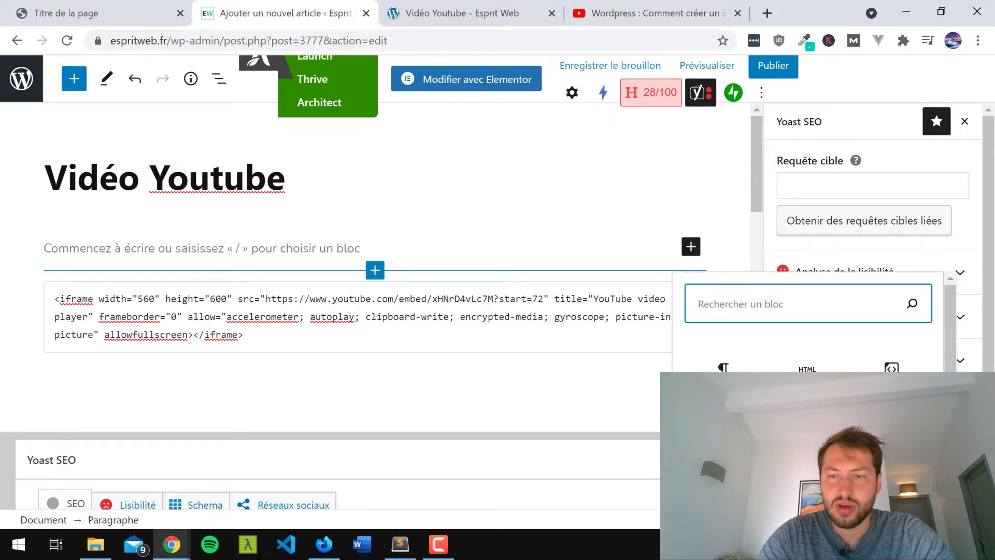
left_click(807, 443)
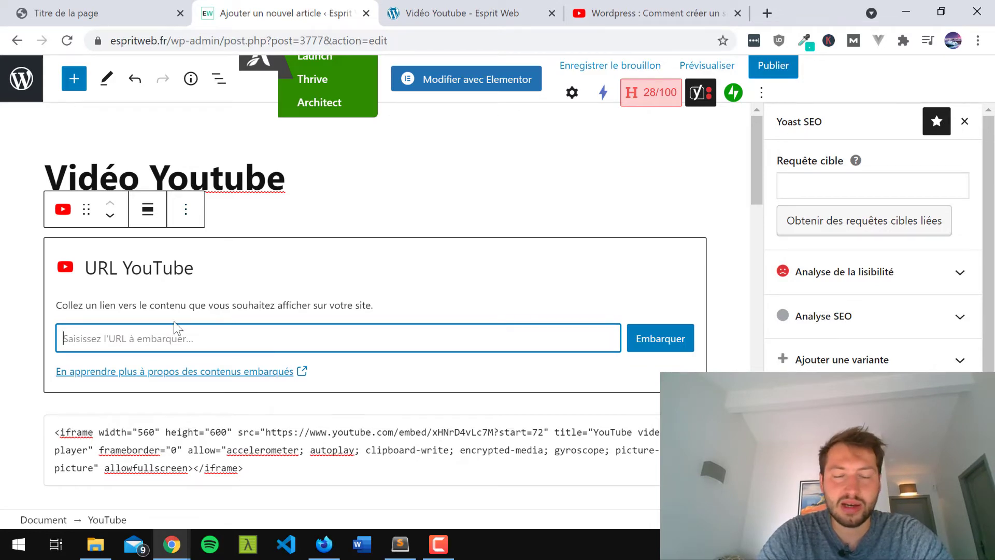
- Remove the empty YouTube block from the article
left_click(185, 209)
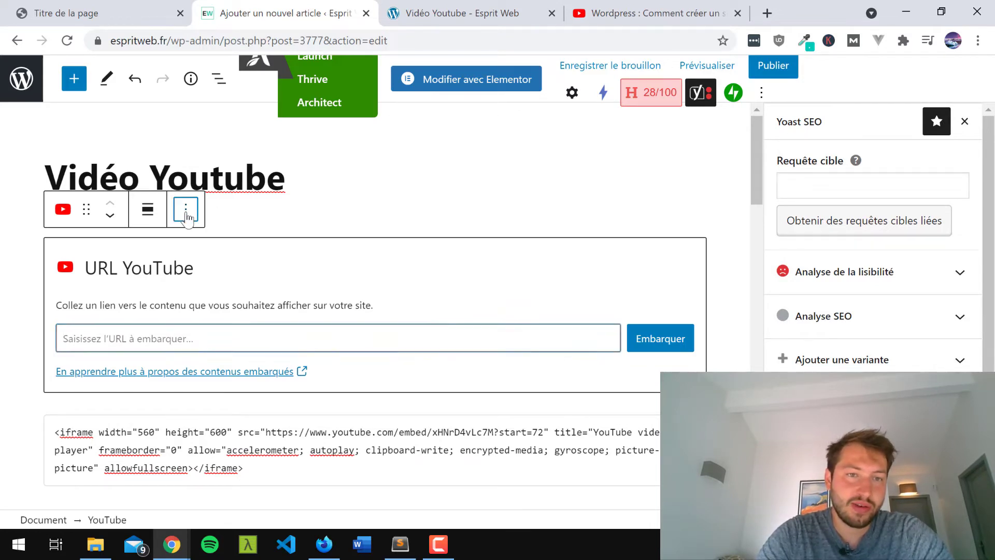
scroll(220, 497, "down", 2)
left_click(217, 508)
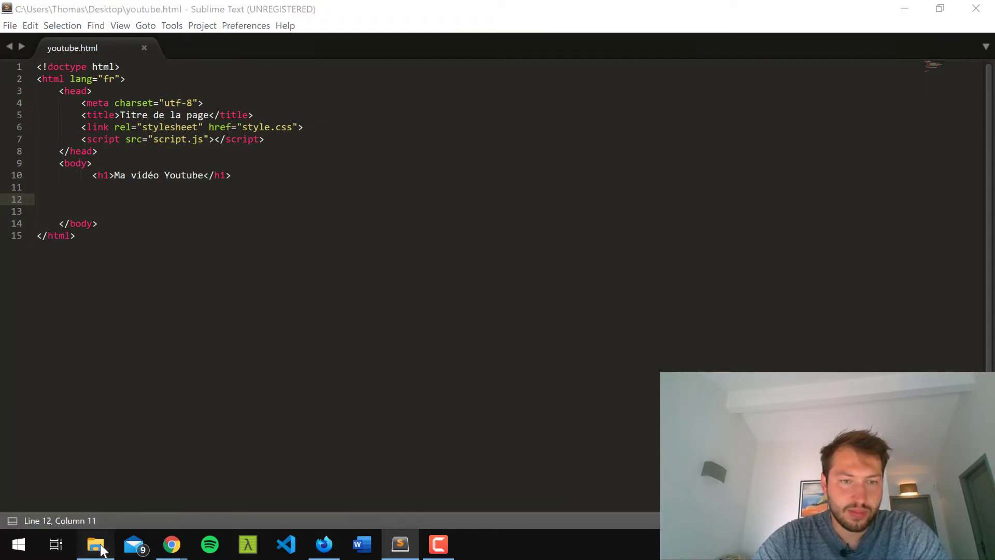
- Open youtube.html from the Desktop folder in the browser and switch back to its source code in Sublime Text
left_click(97, 543)
scroll(156, 288, "up", 4)
left_click(68, 183)
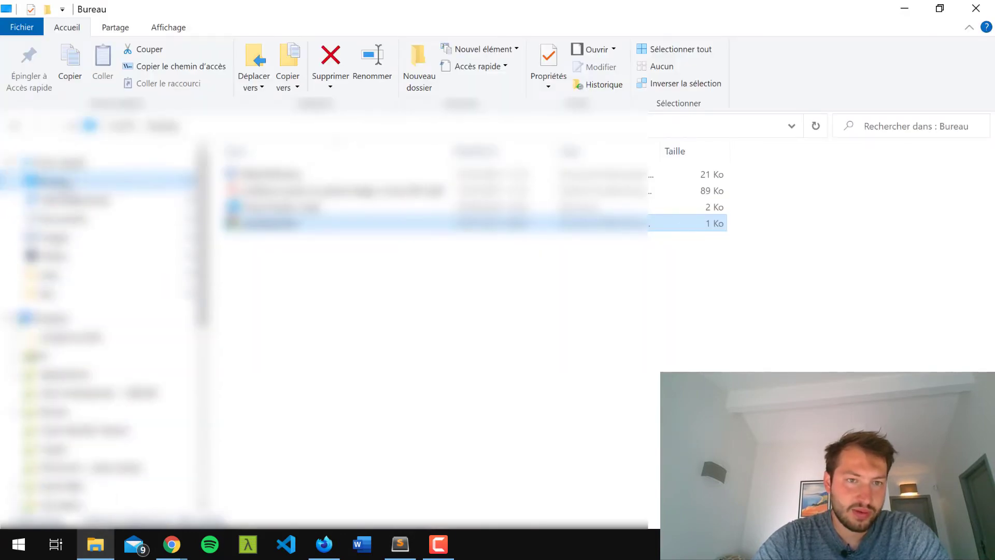
double_click(306, 224)
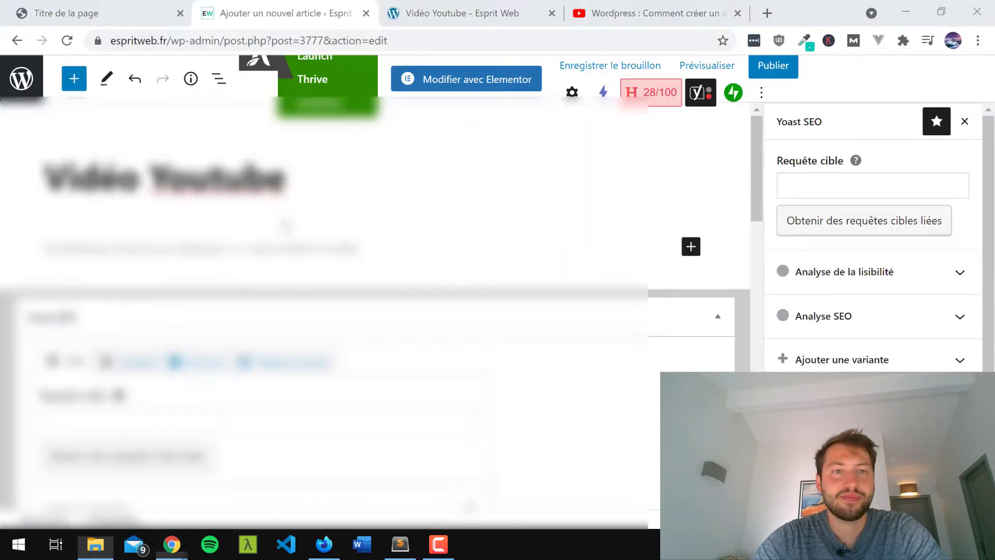
key("alt+Tab")
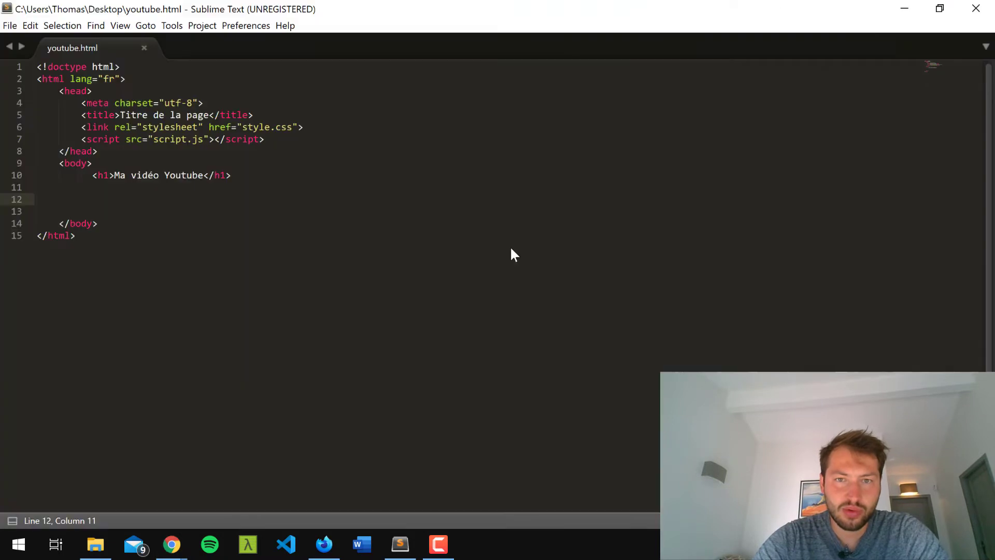
- Switch to the YouTube video in the browser, reopen its embed option from the sharing choices and copy the iframe code
key("alt+Tab")
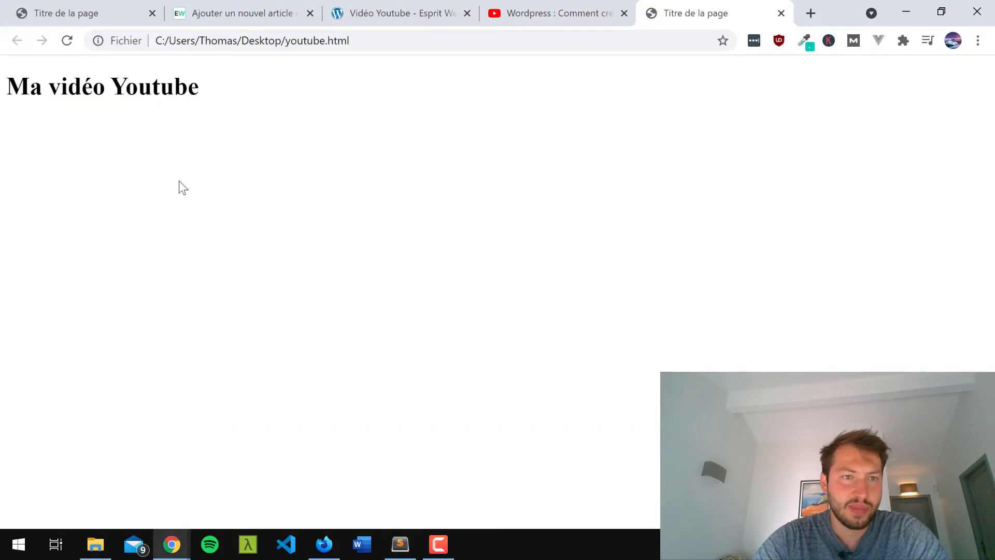
left_click(572, 13)
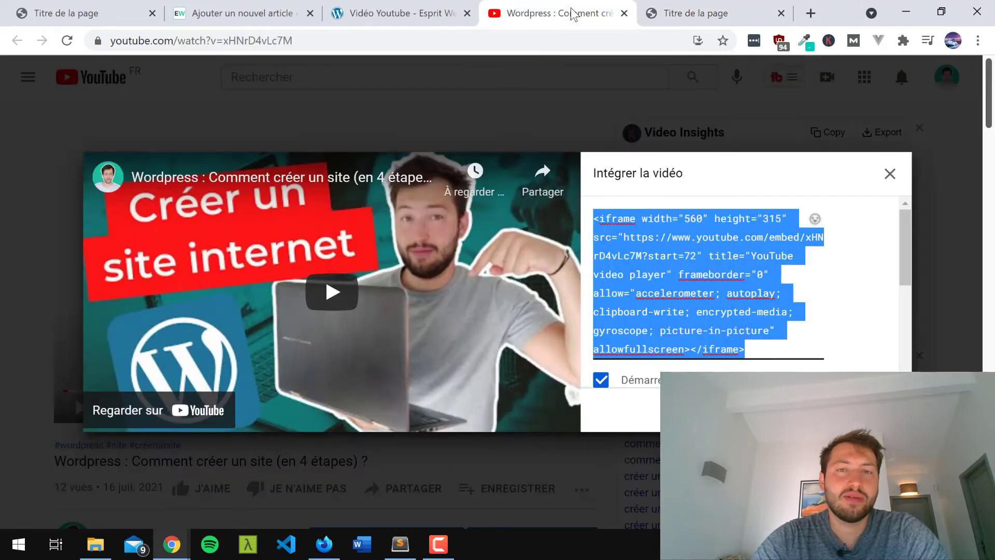
left_click(469, 230)
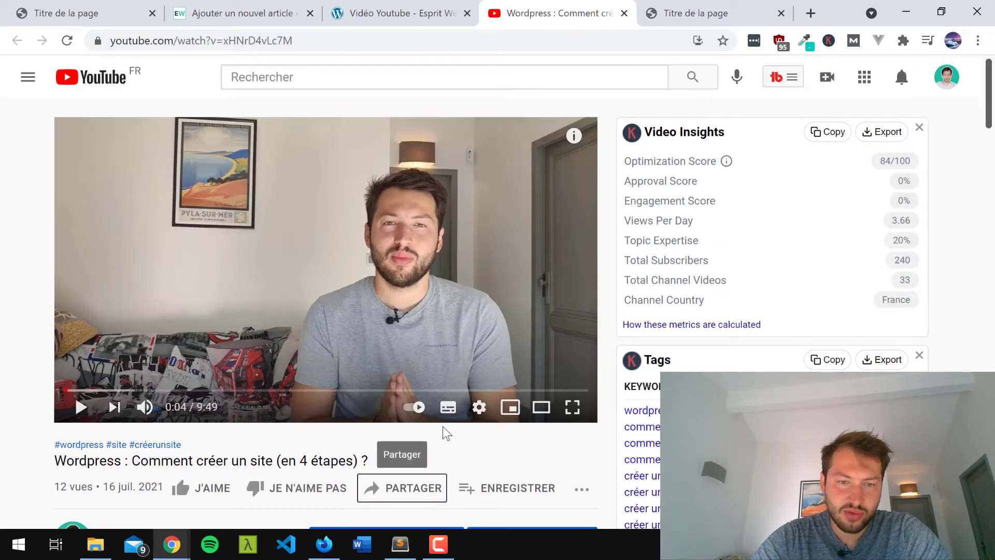
scroll(446, 430, "down", 4)
left_click(382, 281)
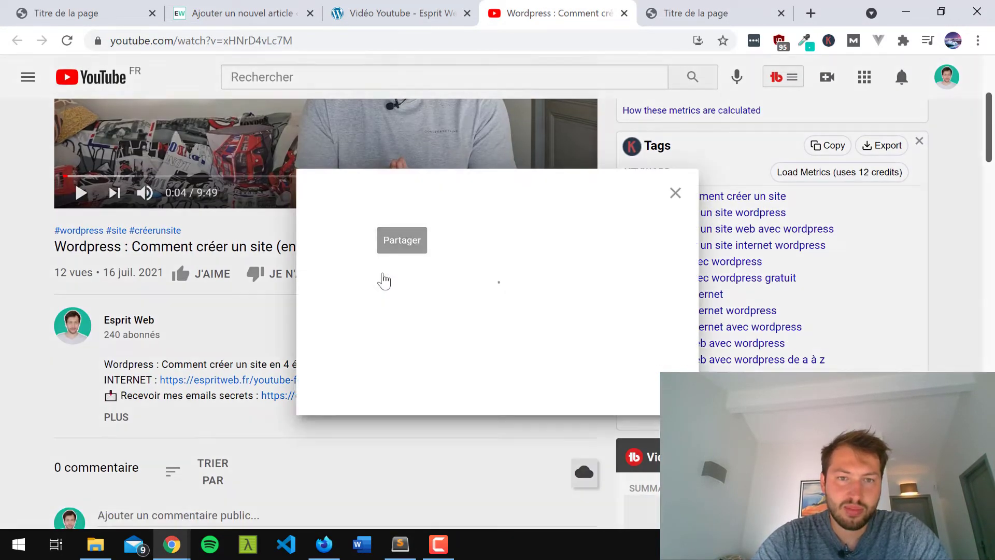
left_click(356, 253)
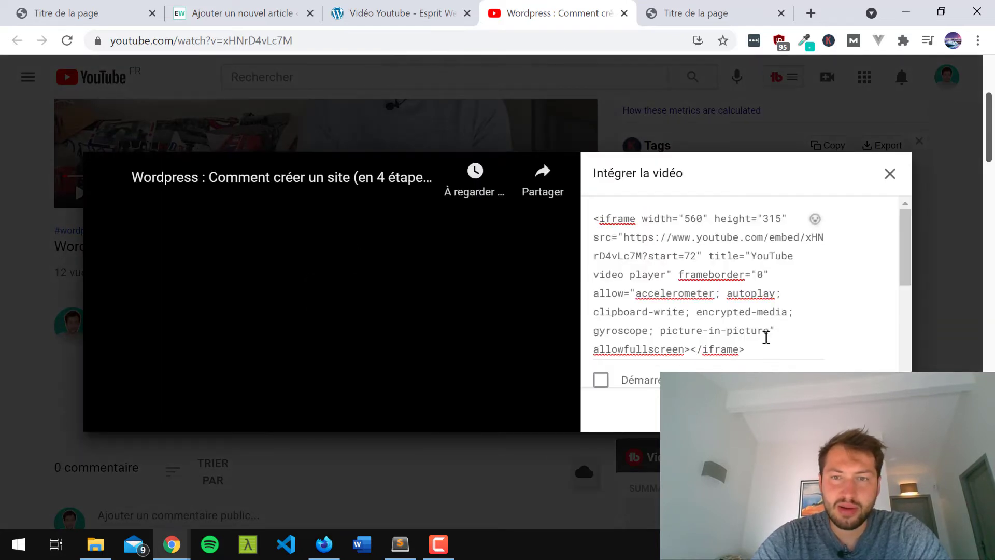
left_click(745, 329)
key("ctrl+c")
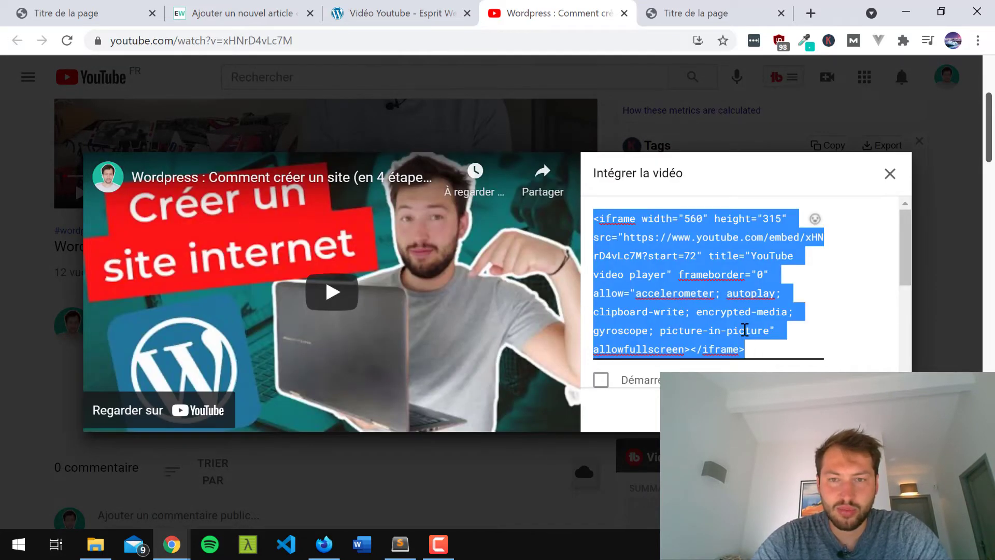
right_click(685, 288)
left_click(320, 287)
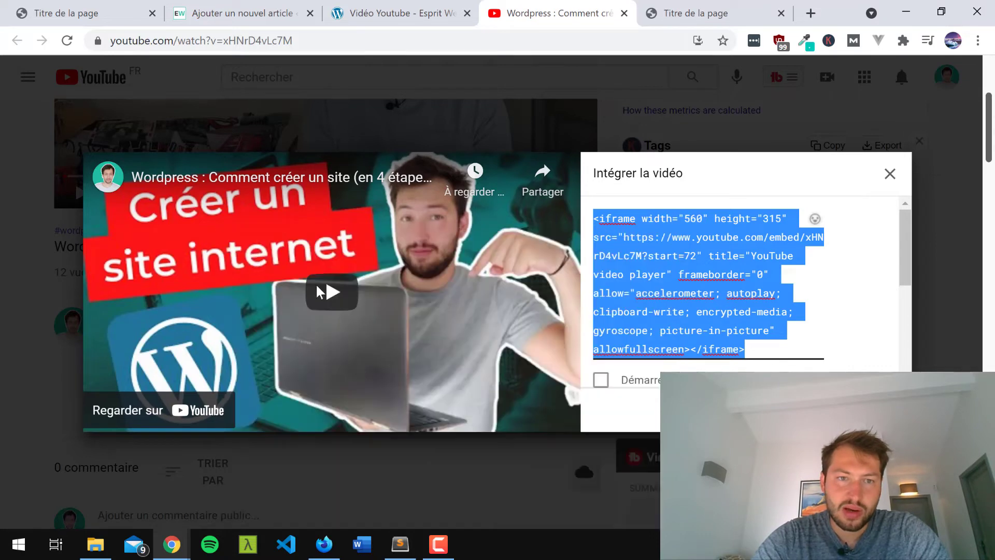
- Paste the iframe code below the h1 heading in youtube.html in Sublime Text and save the file
left_click(400, 544)
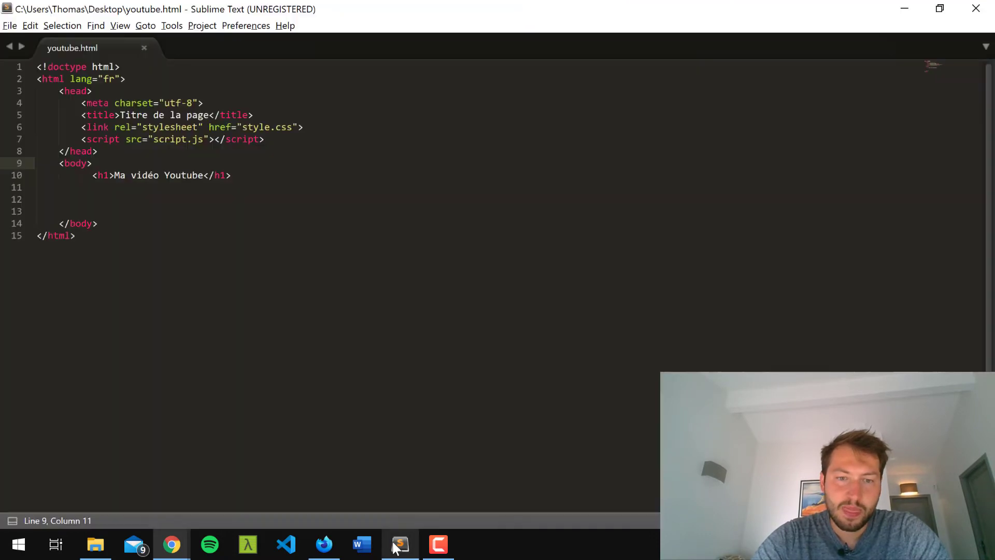
left_click(124, 197)
right_click(124, 197)
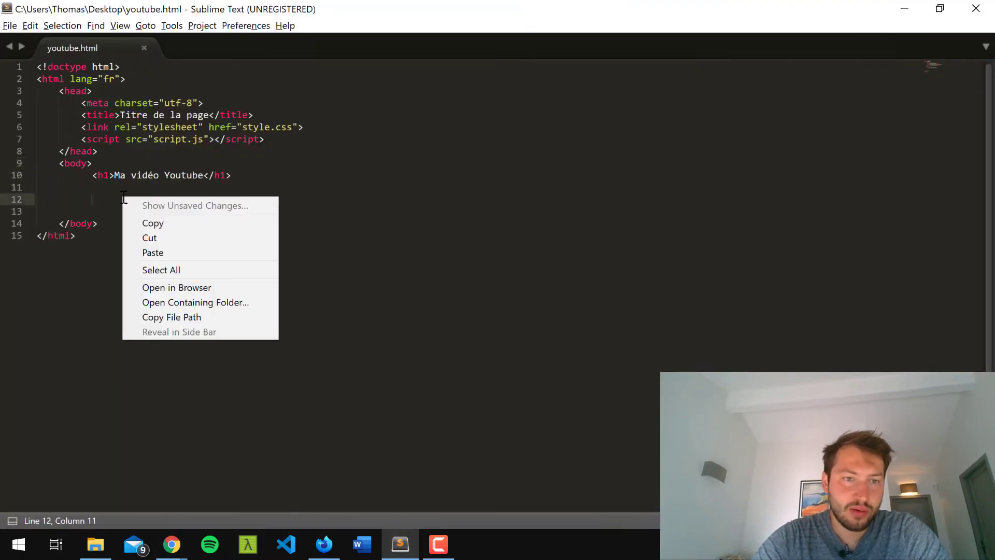
left_click(162, 254)
key("ctrl+x")
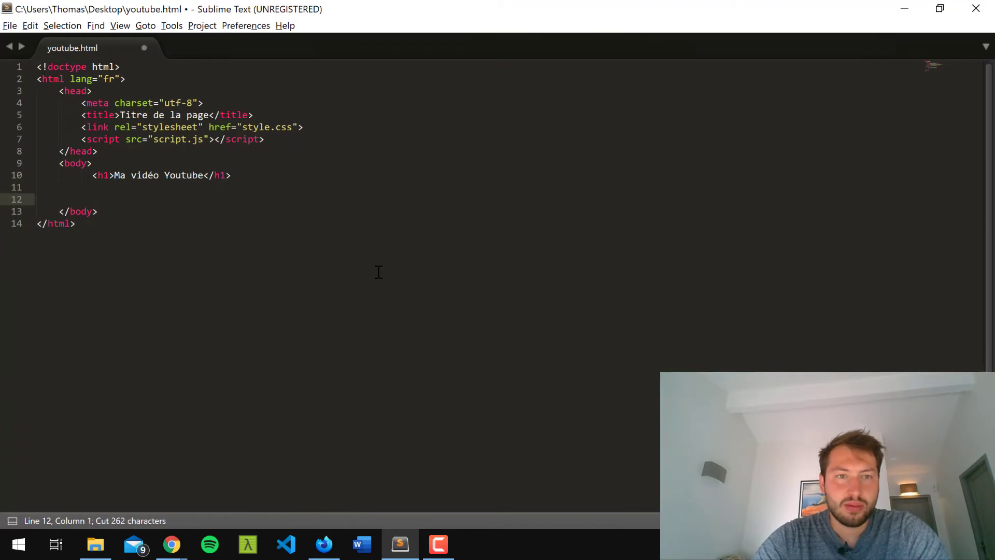
key("ctrl+v")
key("ctrl+s")
left_click(199, 301)
- Switch to the browser and reload youtube.html to check the embedded video
key("alt+Tab")
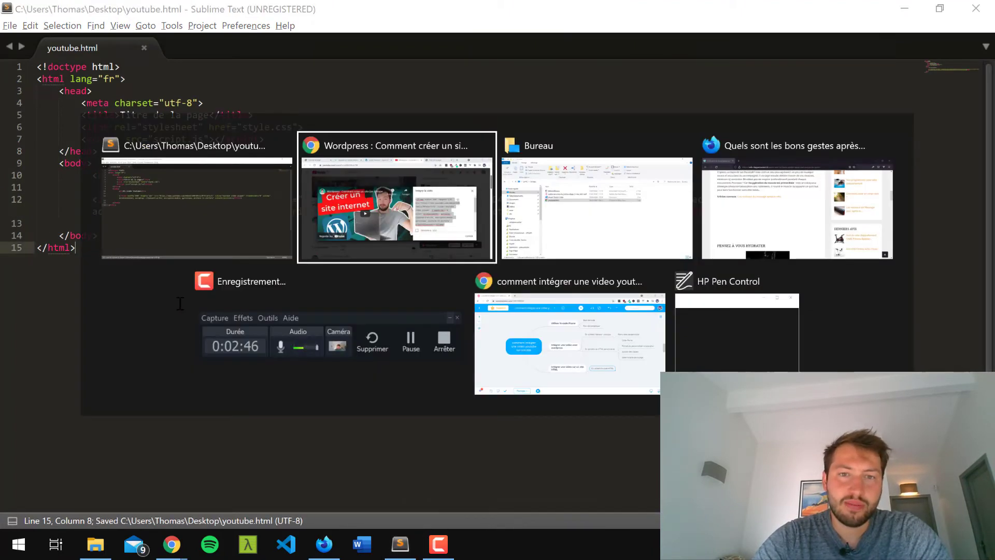
key("alt+Tab")
key("alt+Tab")
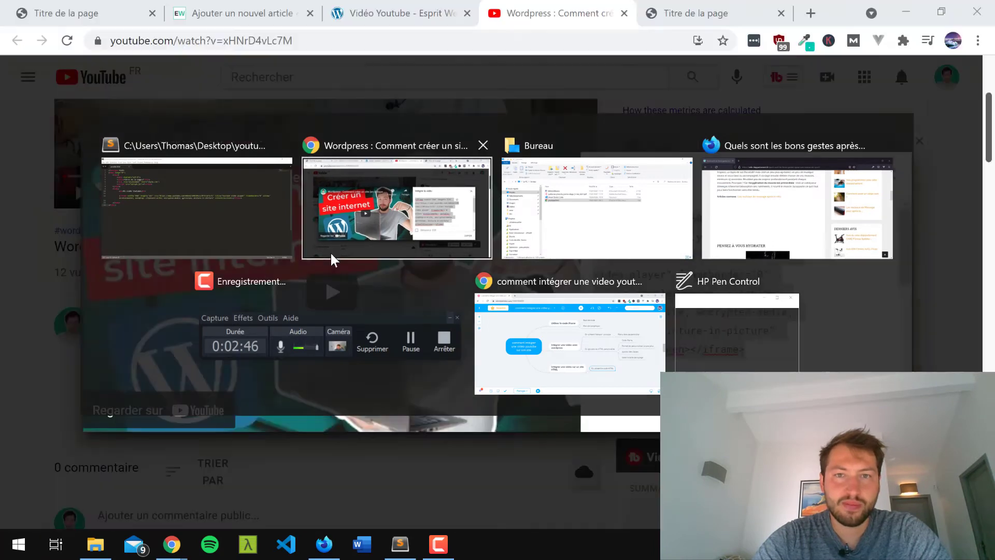
left_click(330, 250)
left_click(723, 10)
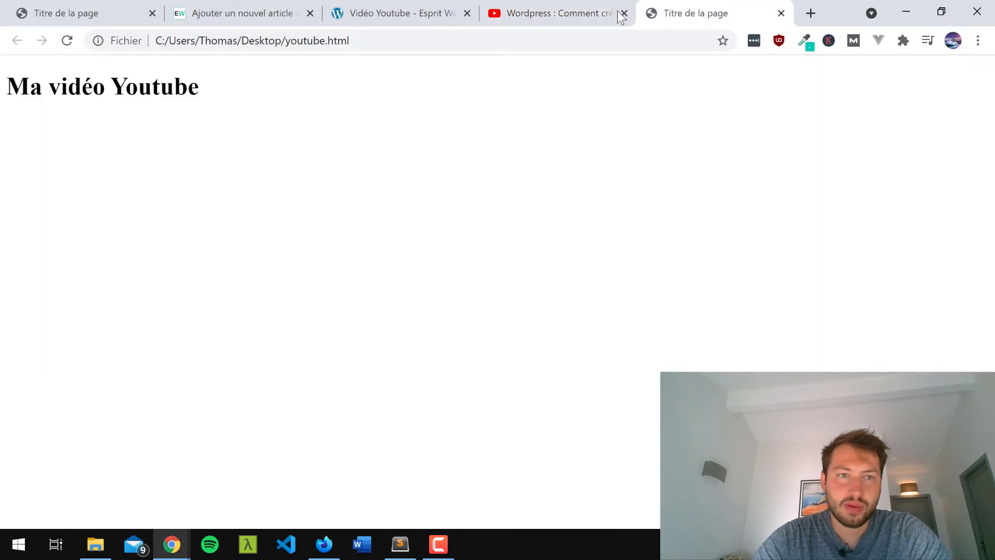
left_click(62, 44)
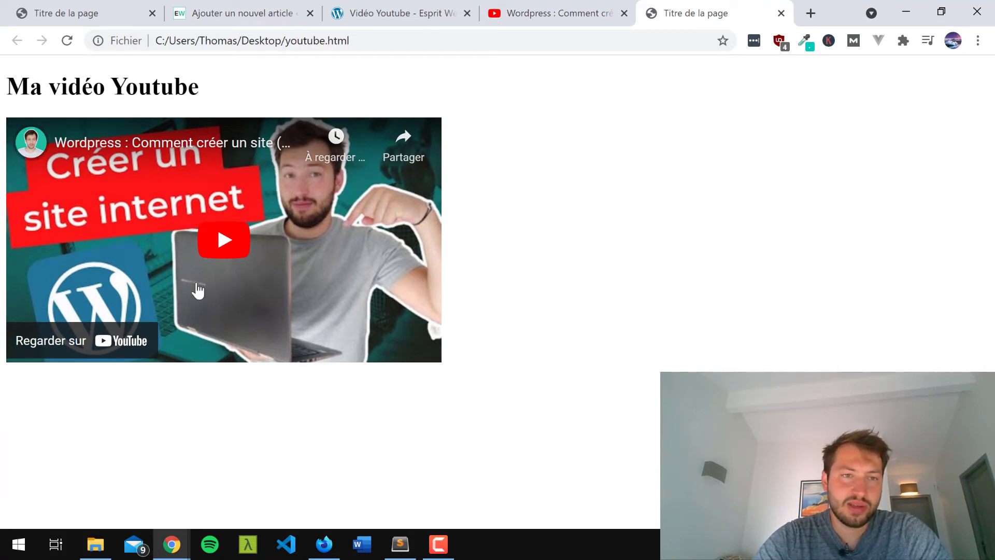
- Return to the source code in Sublime Text and set the iframe's height to 600
key("alt+Tab")
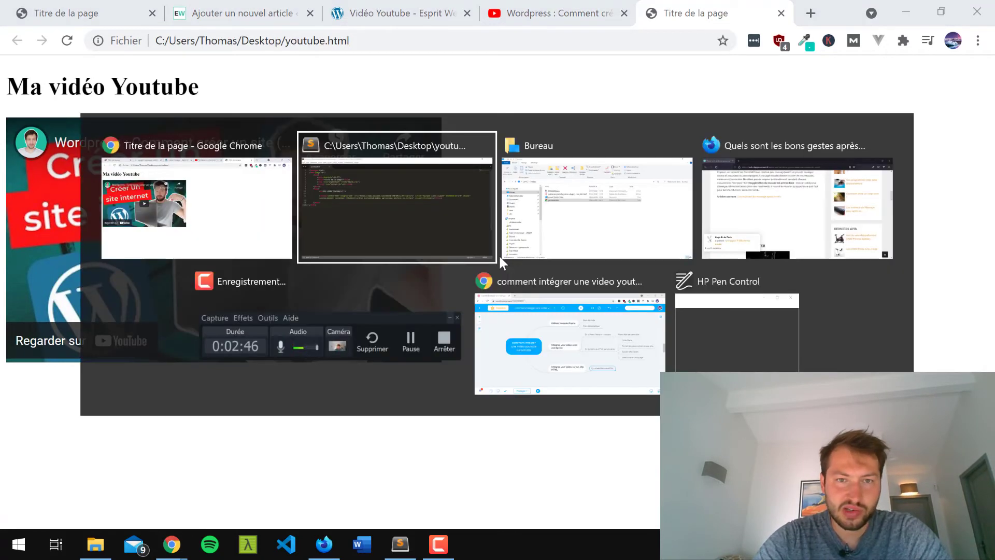
left_click(263, 199)
key("BackSpace")
key("BackSpace")
key("BackSpace")
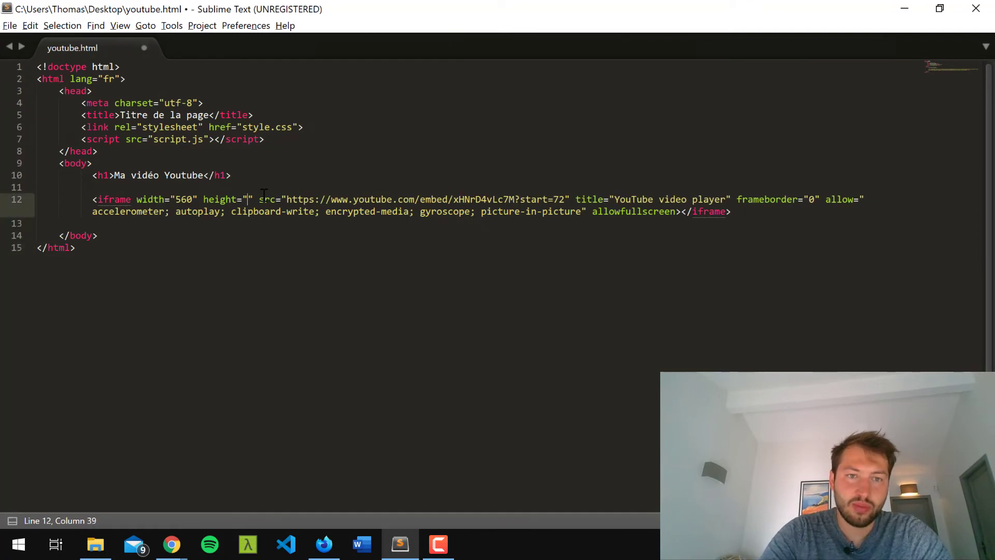
type("30")
key("BackSpace")
key("BackSpace")
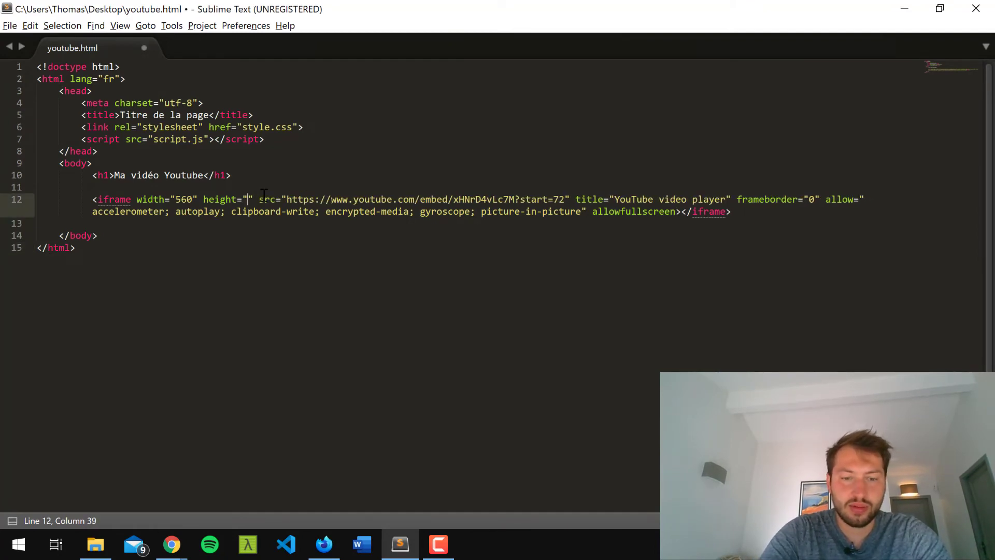
type("600")
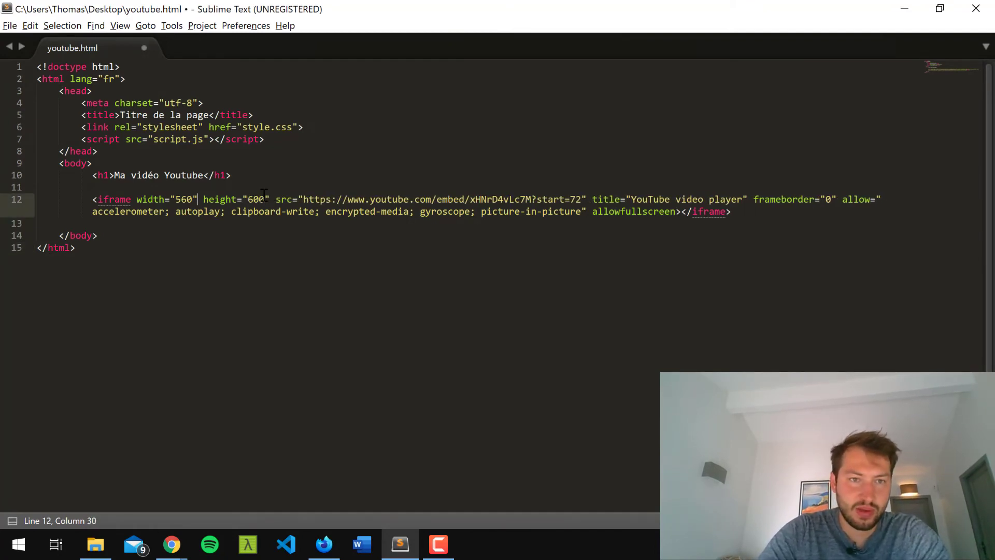
- Set the iframe's width to 1000 and save youtube.html
key("BackSpace")
key("BackSpace")
key("BackSpace")
type("1000")
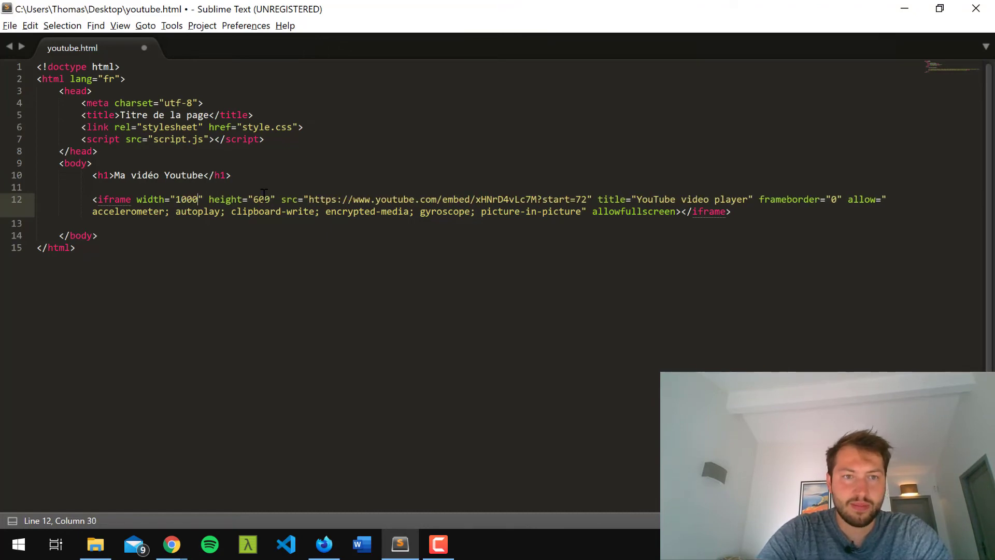
key("ctrl+s")
- Reload youtube.html in the browser to examine the resized video
key("alt+Tab")
left_click(65, 41)
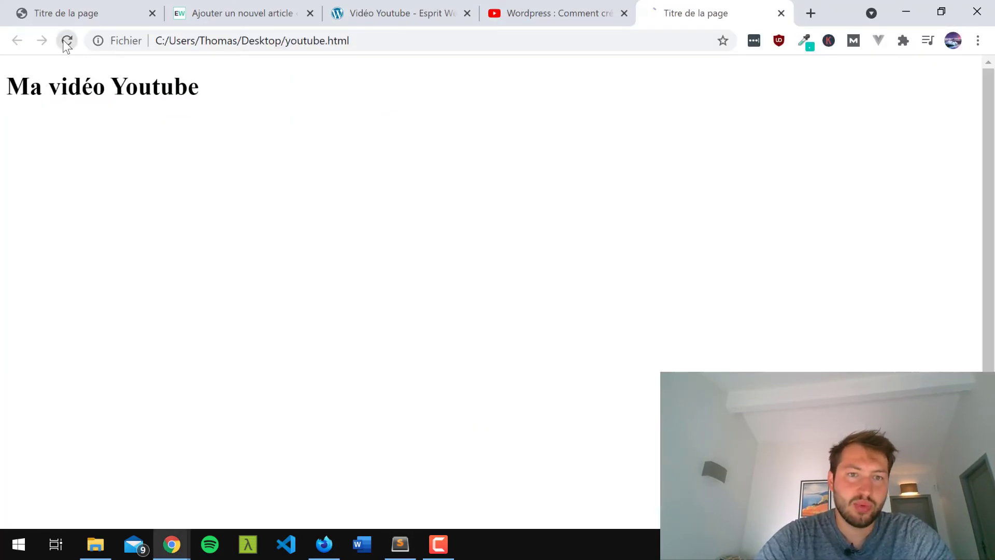
scroll(382, 380, "up", 2)
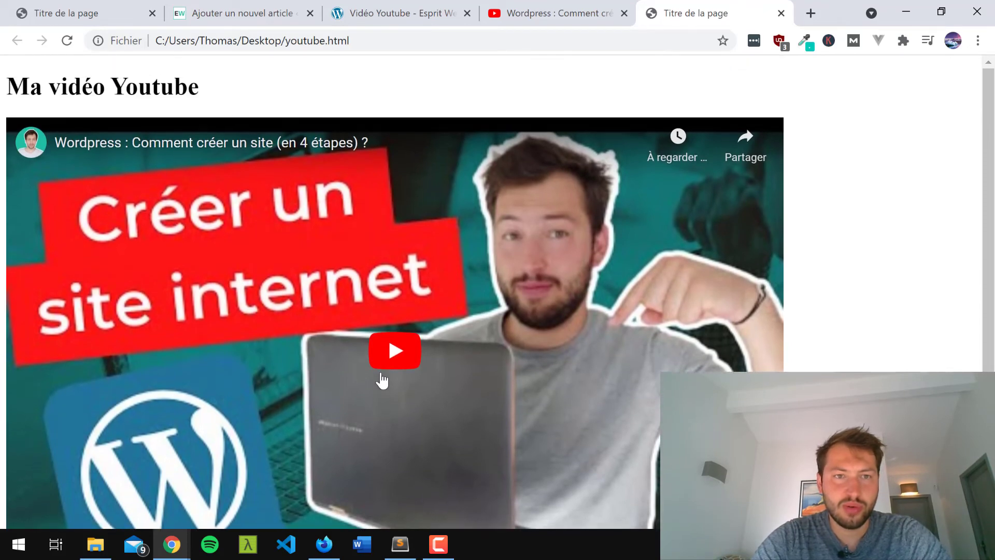
- Switch back to Sublime Text and add an empty class attribute after the iframe's width attribute
key("alt+Tab")
type("class=\"\"")
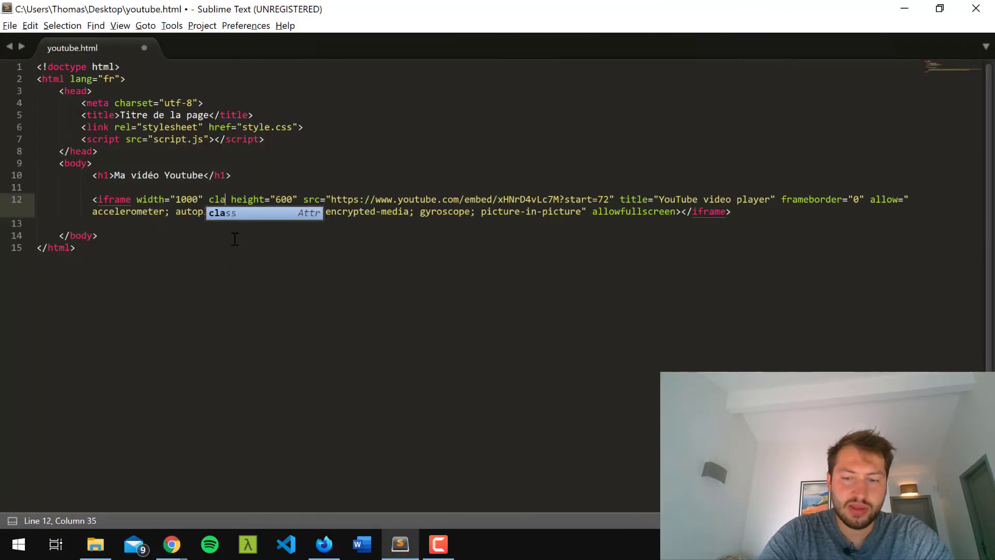